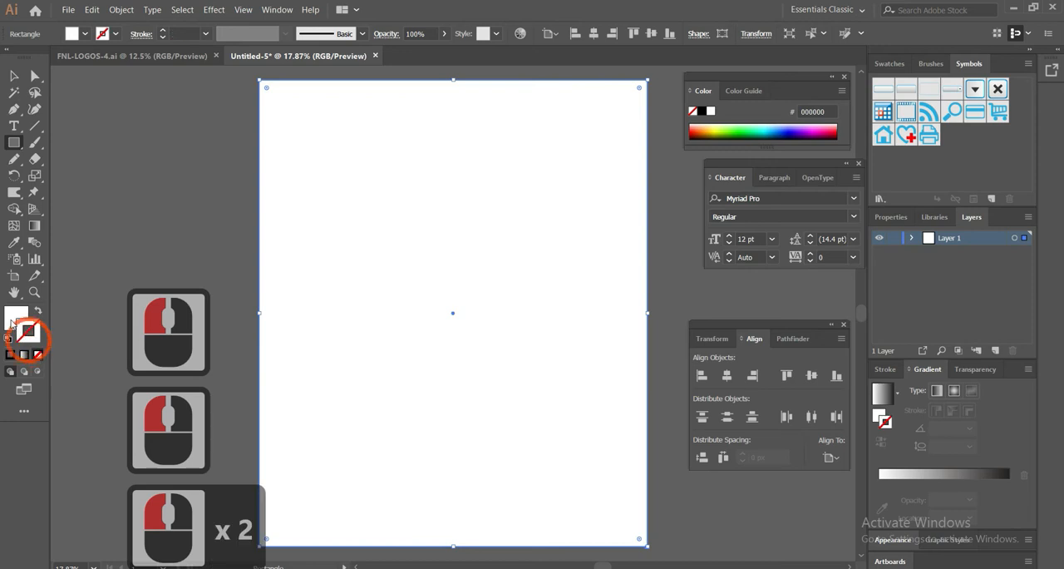
Fill the background rectangle with very dark purple 19053F and lock it in the layer
double_click(16, 317)
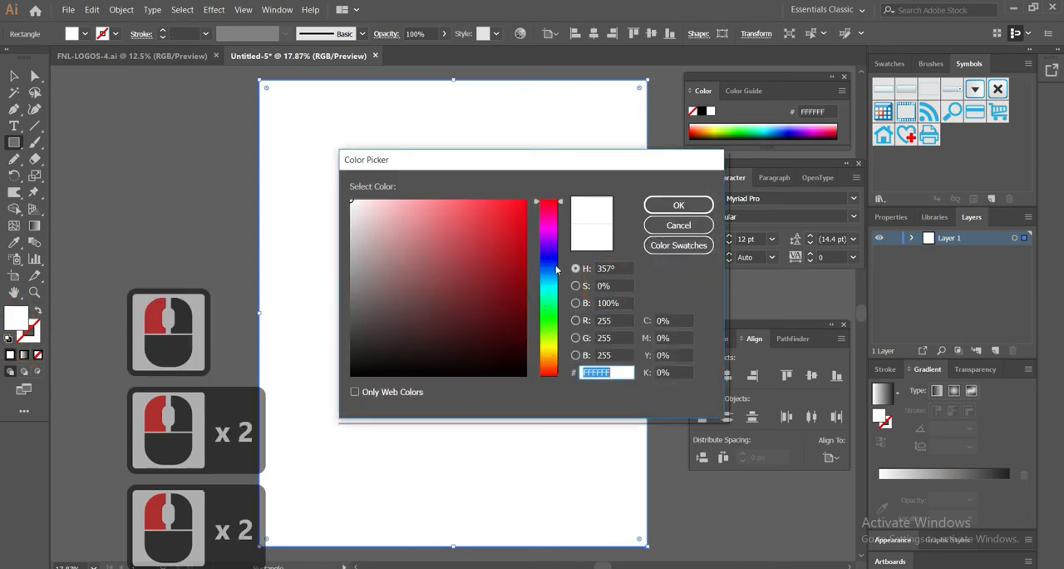
click(555, 247)
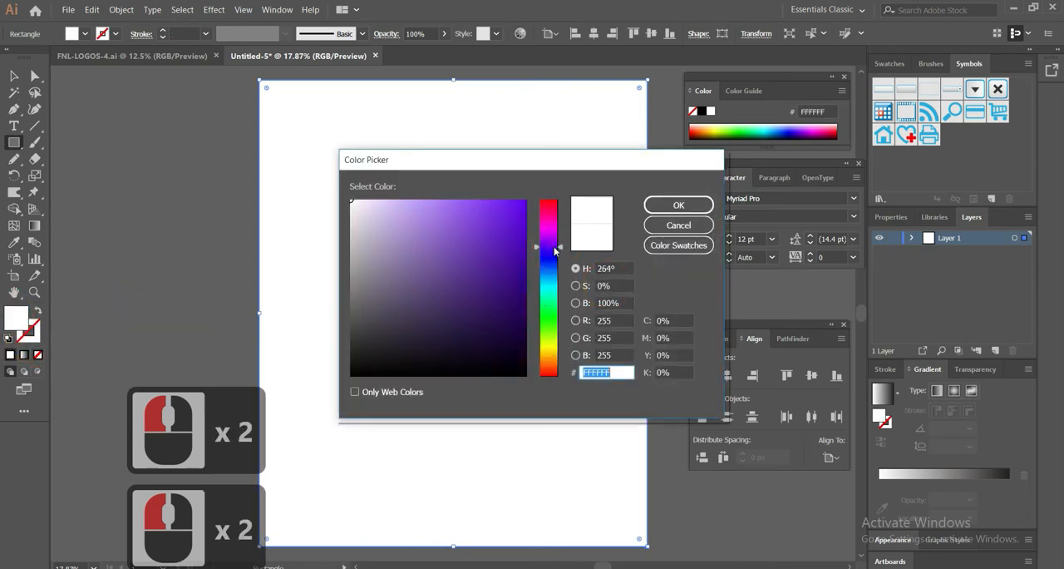
drag(501, 294, 510, 307)
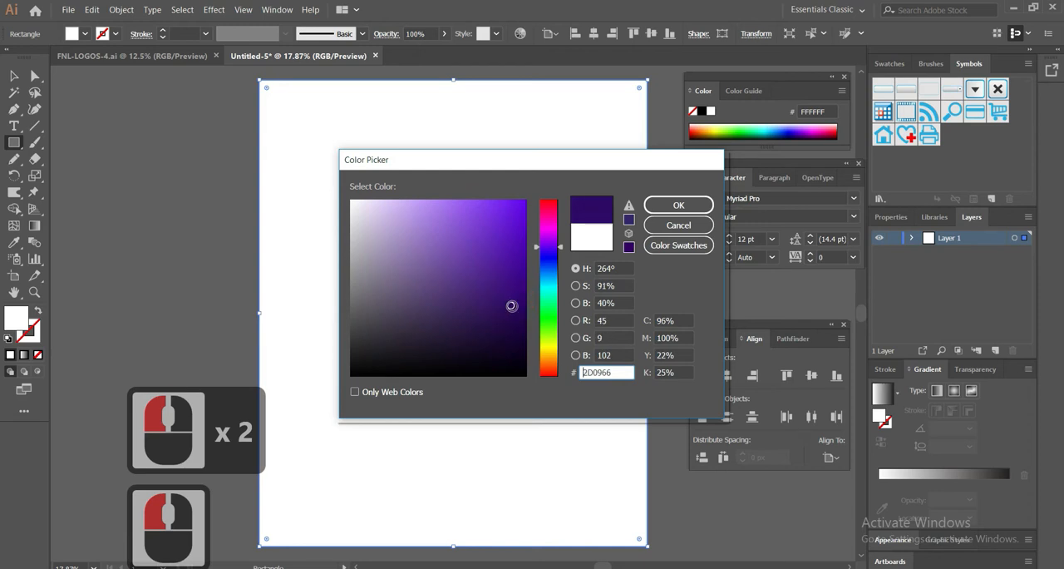
double_click(670, 204)
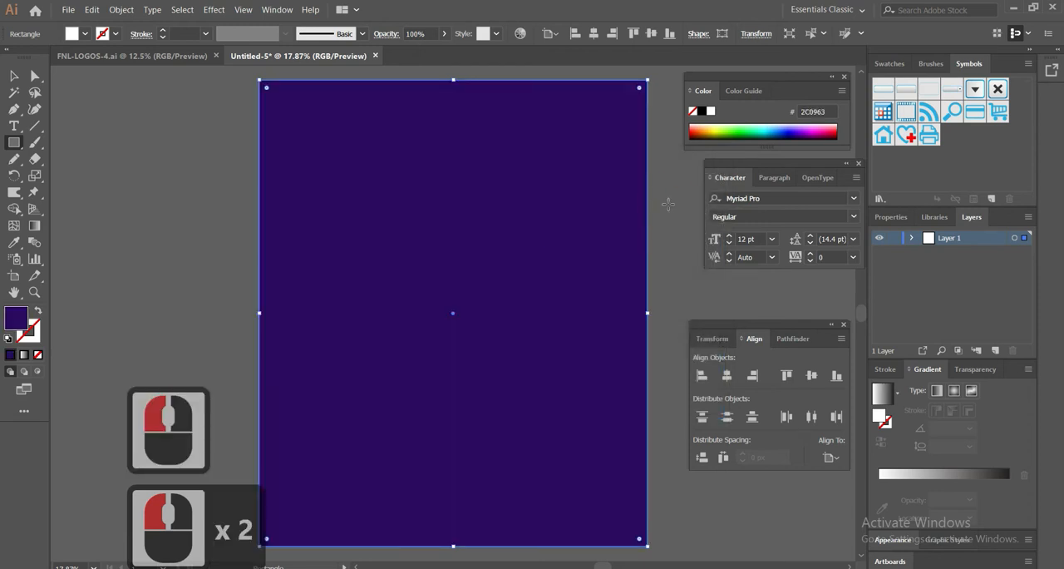
double_click(13, 316)
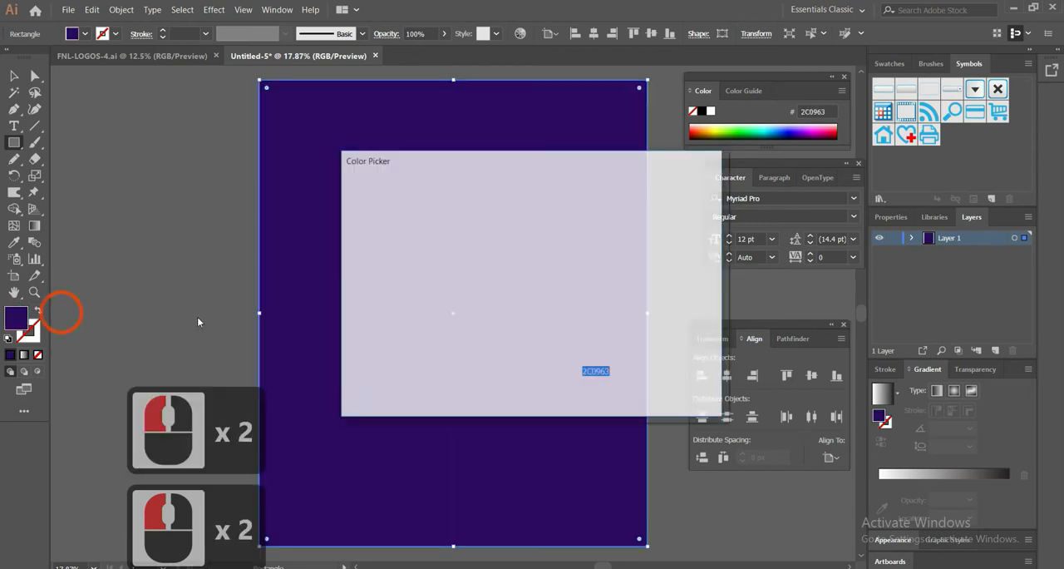
click(510, 325)
click(512, 332)
click(671, 206)
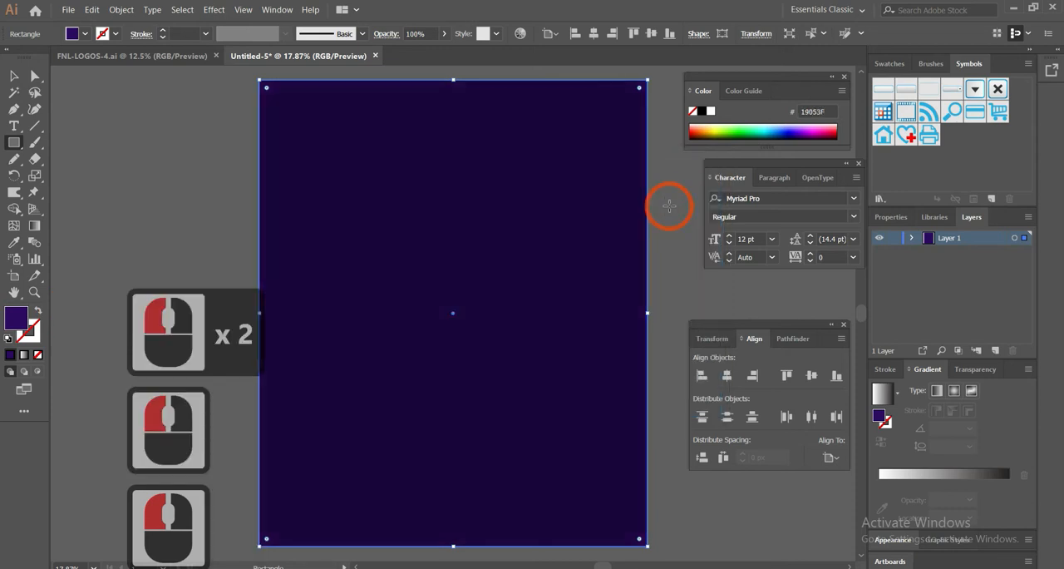
click(913, 239)
click(892, 253)
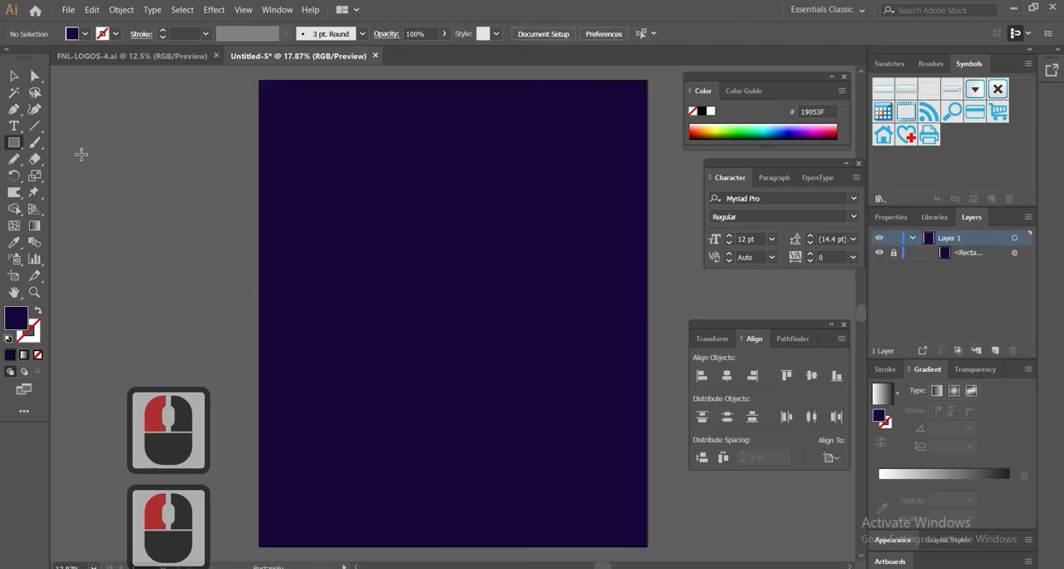
Set the Pencil tool to no fill and a magenta D513EA stroke
key(n)
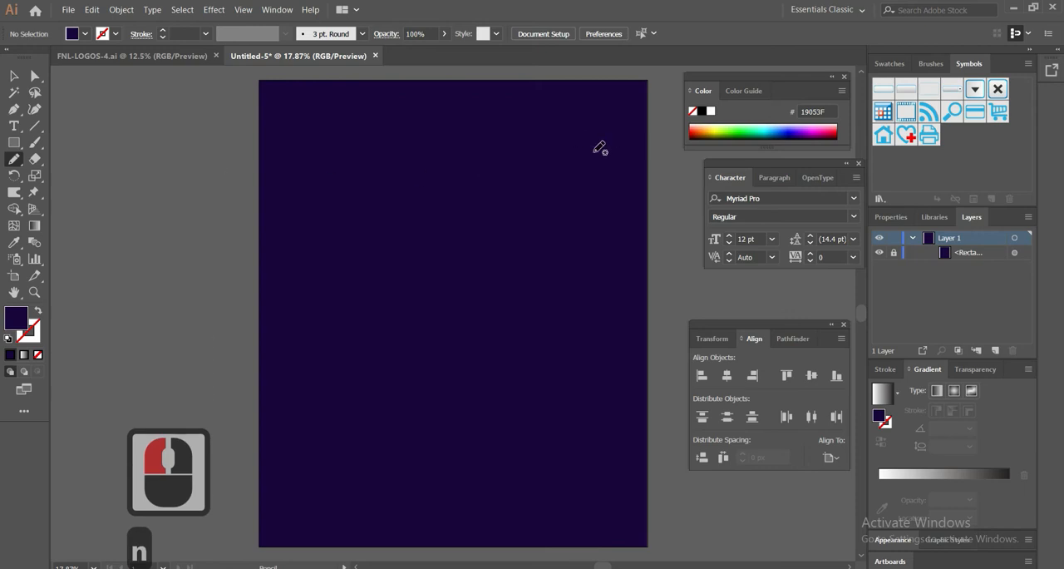
click(38, 311)
double_click(28, 331)
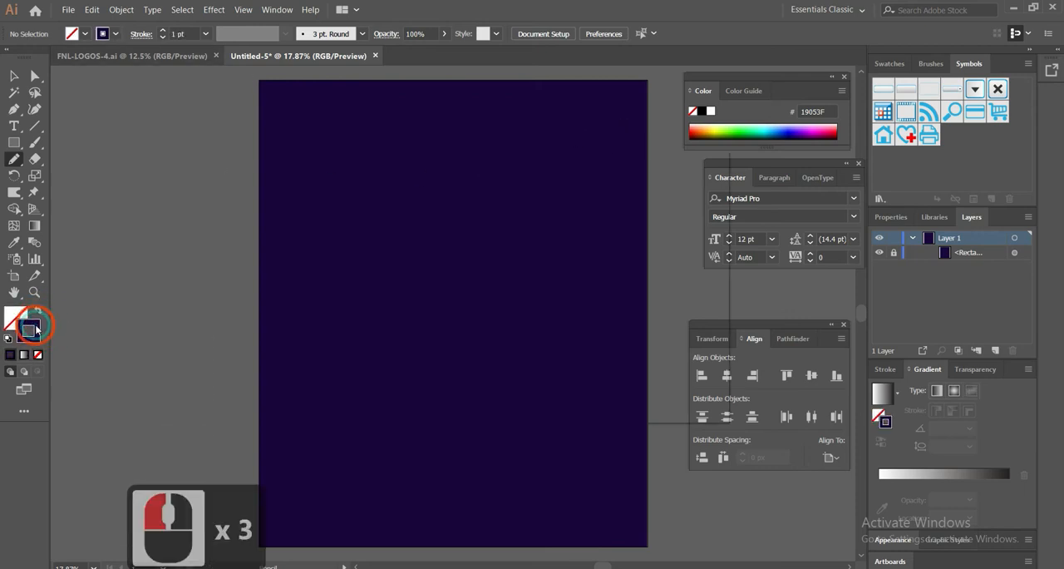
drag(547, 252, 546, 229)
click(512, 213)
click(698, 205)
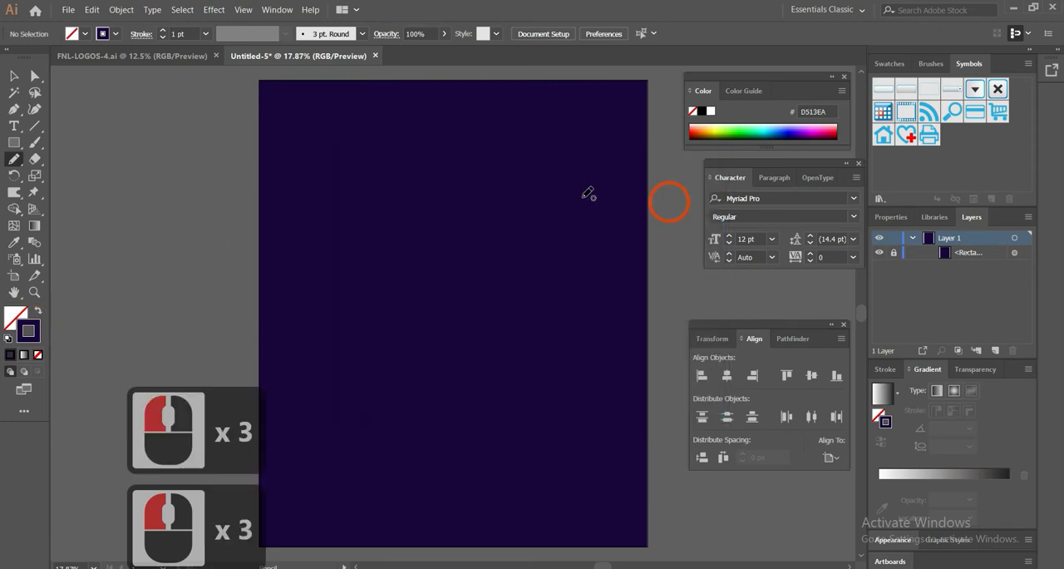
Draw a wavy horizontal line about 1830 px wide near the artboard's top edge and place a copy just below the artboard's middle
drag(630, 118, 454, 134)
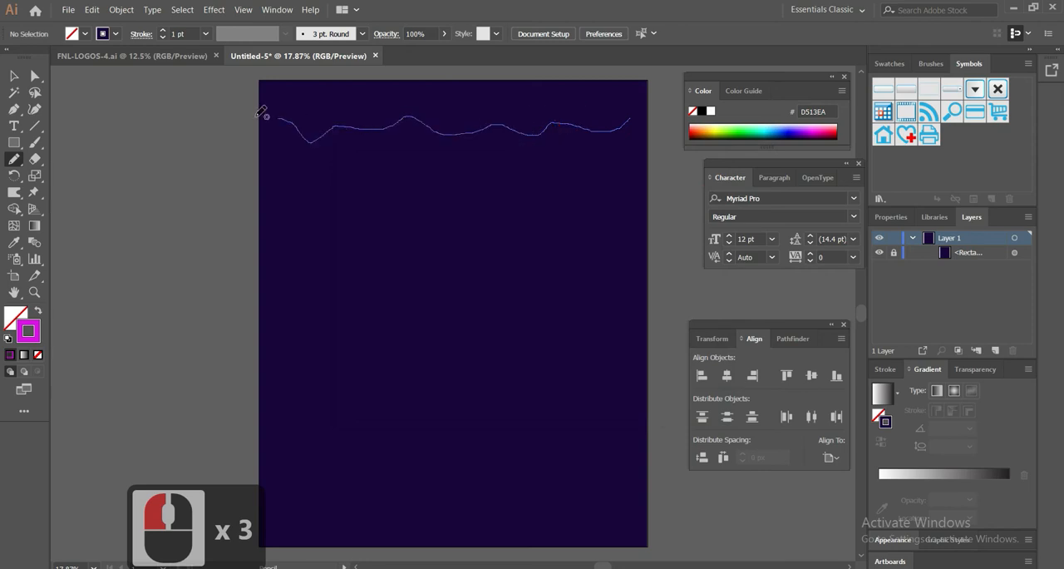
drag(260, 112, 251, 107)
click(14, 76)
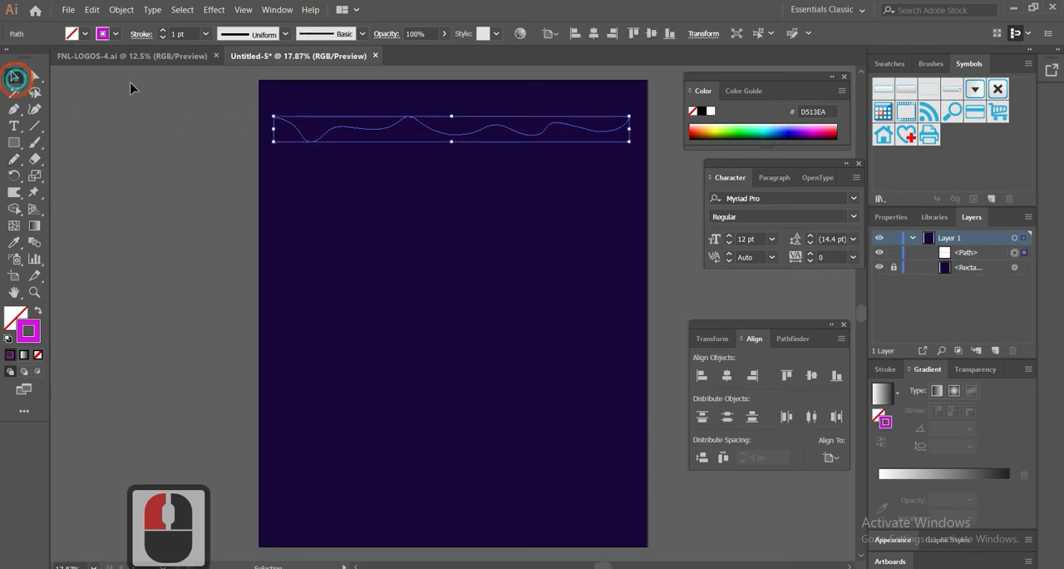
click(451, 136)
drag(452, 154, 452, 358)
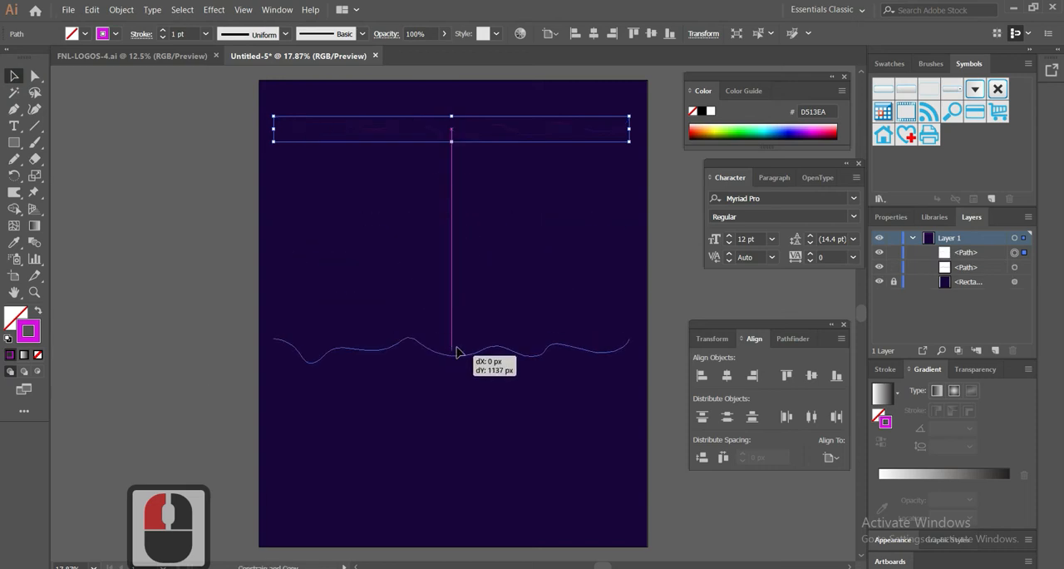
Blend the two wavy lines using Specified Distance spacing of 4 px
click(33, 245)
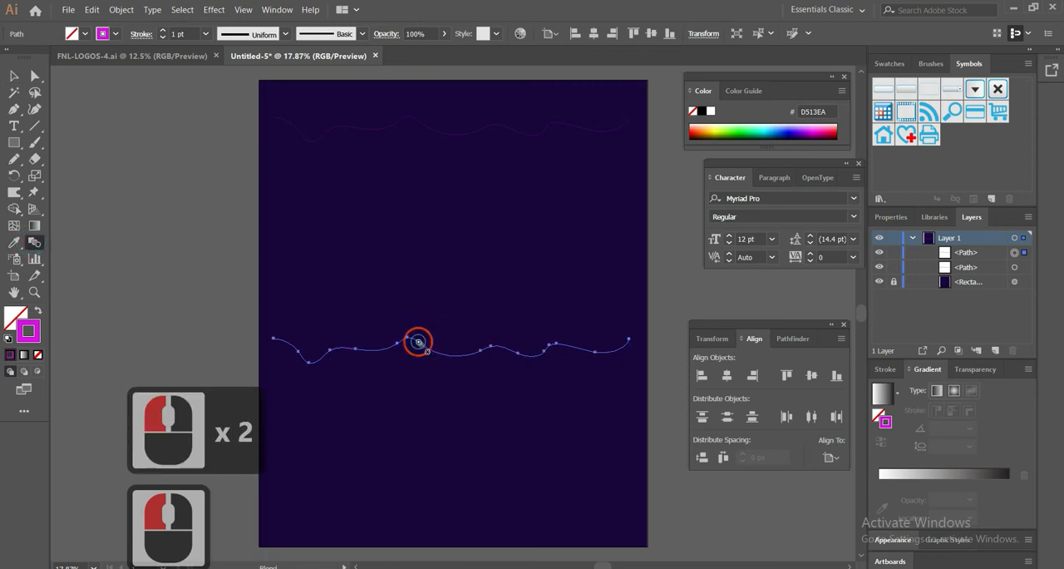
click(420, 344)
shift+click(428, 127)
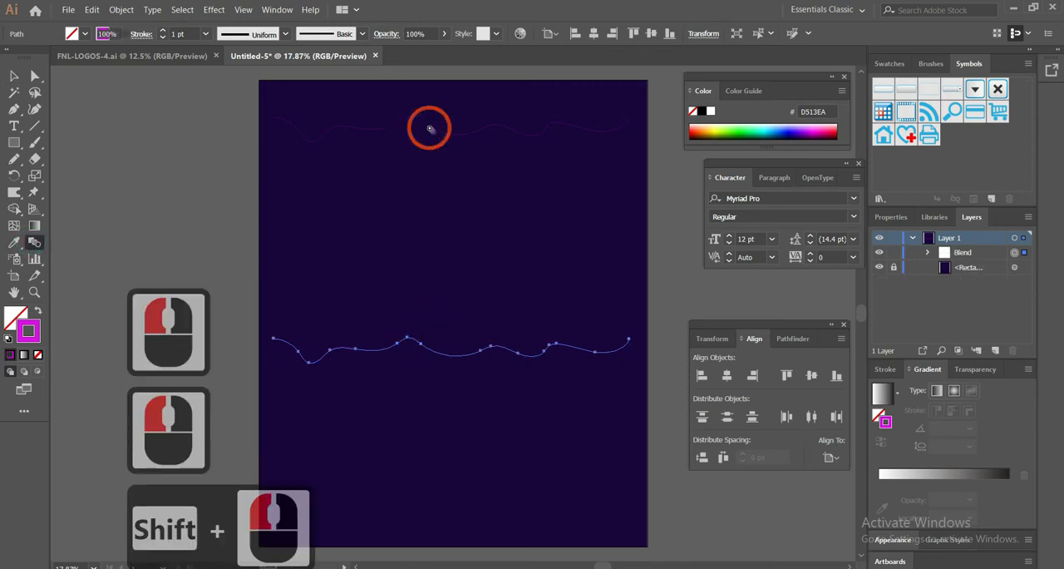
double_click(33, 244)
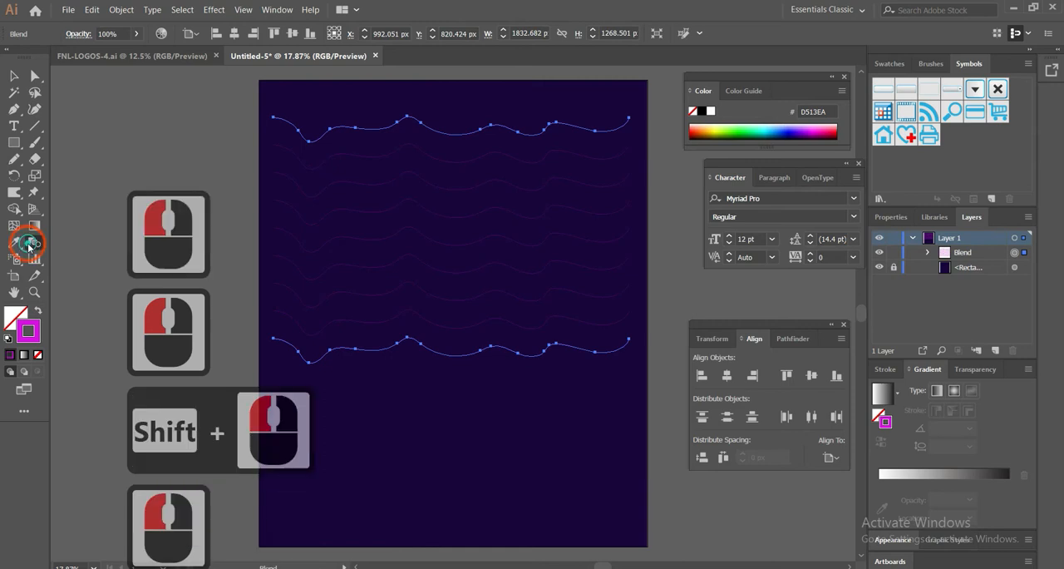
click(781, 215)
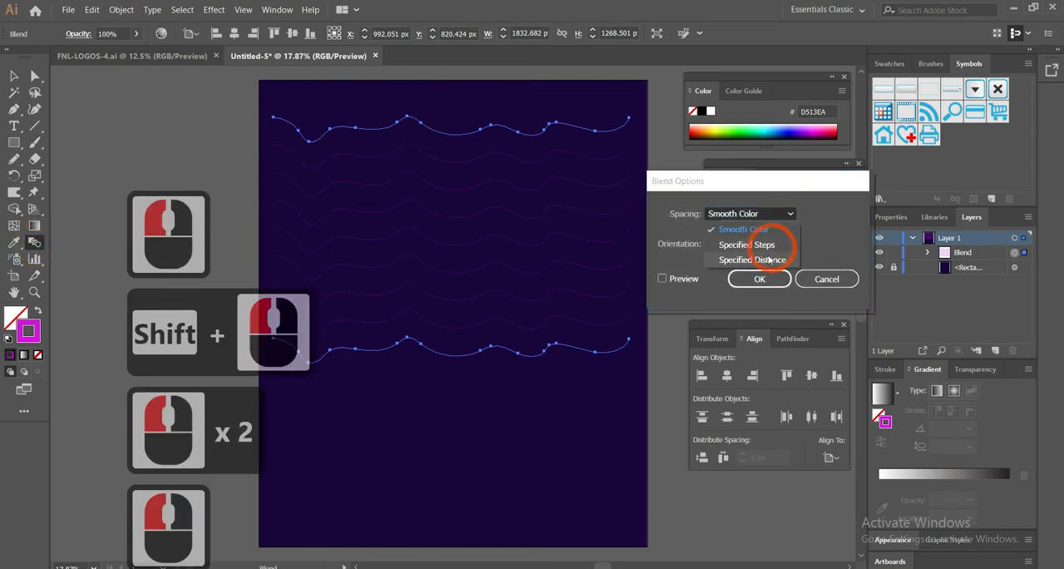
click(752, 259)
click(685, 279)
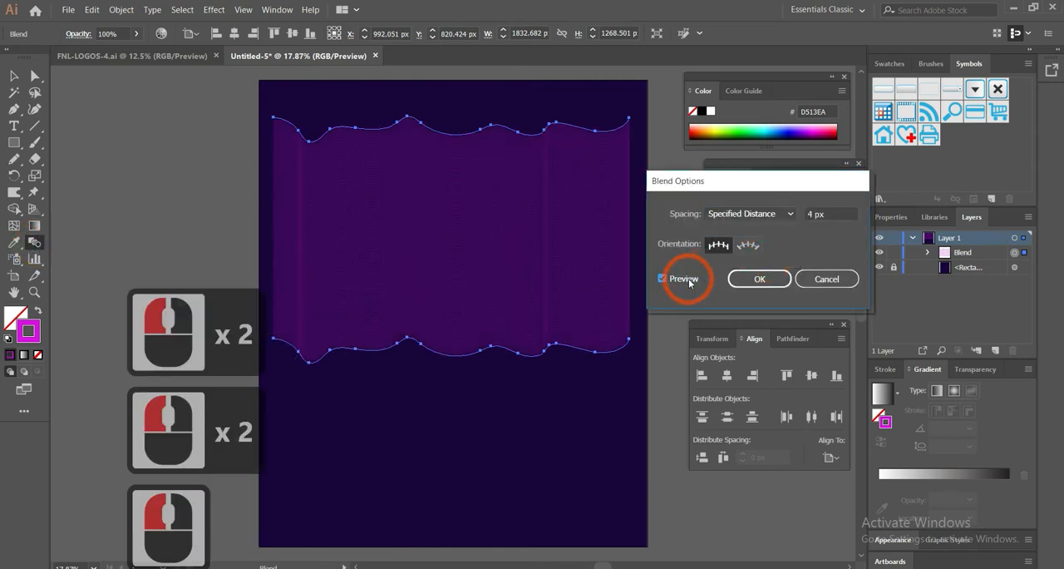
click(769, 279)
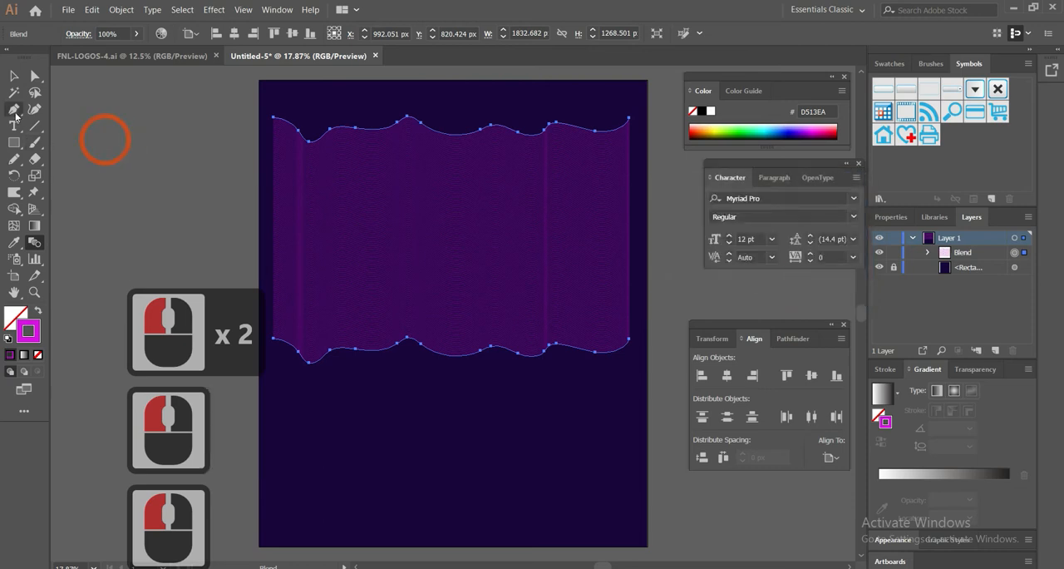
Draw an open vertical S-shaped path with the Pen tool just outside the artboard, roughly as tall as the blend
drag(237, 126, 190, 156)
drag(236, 239, 232, 258)
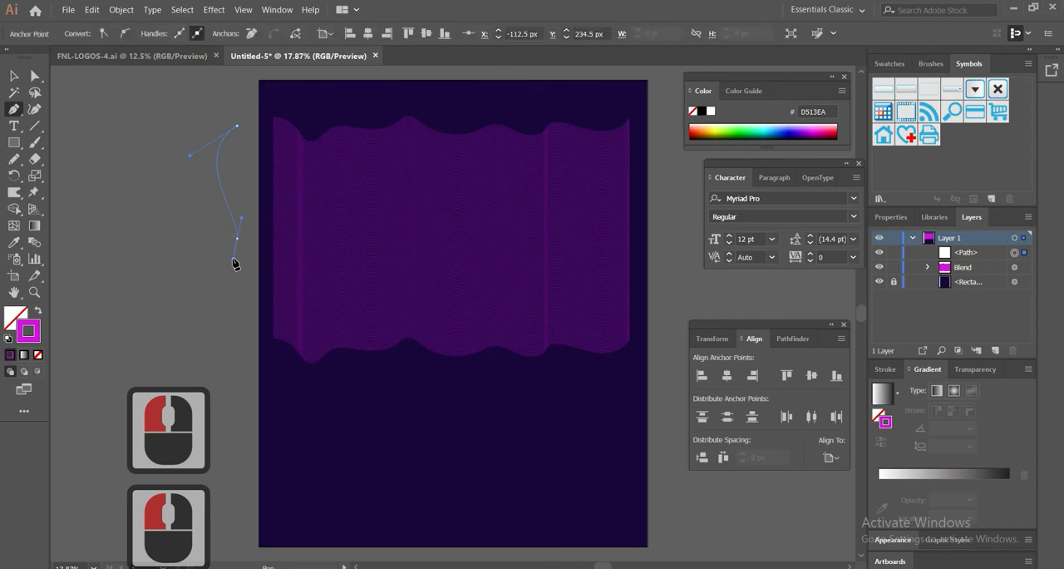
key(ctrl+z)
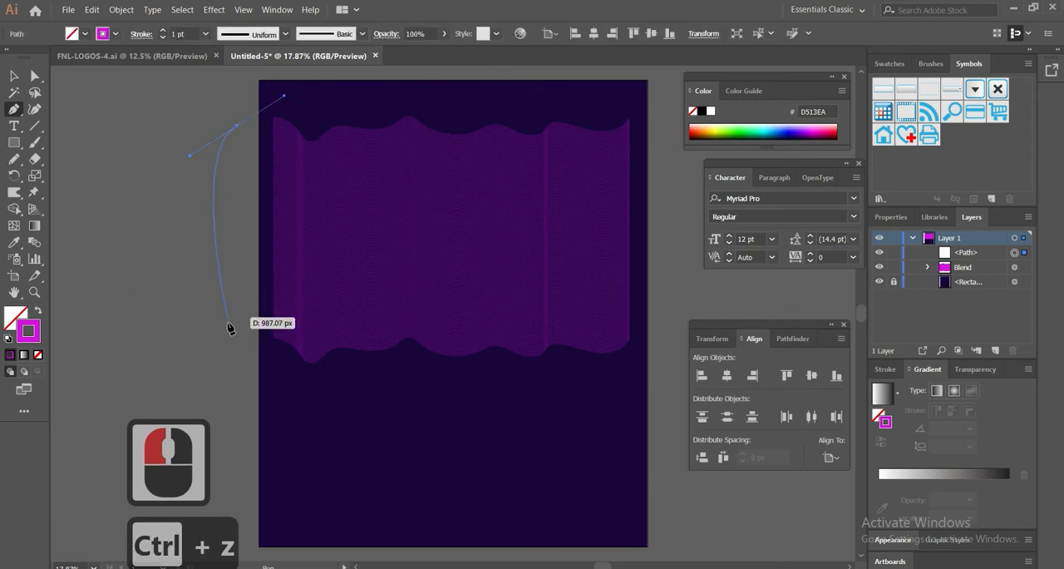
drag(227, 325, 187, 385)
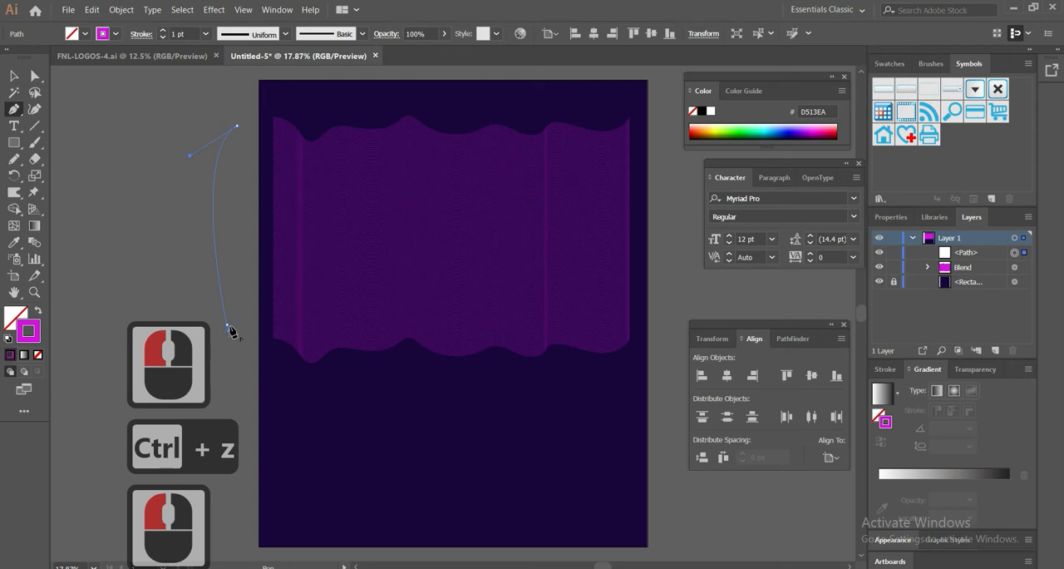
key(ctrl+z)
key(ctrl+z)
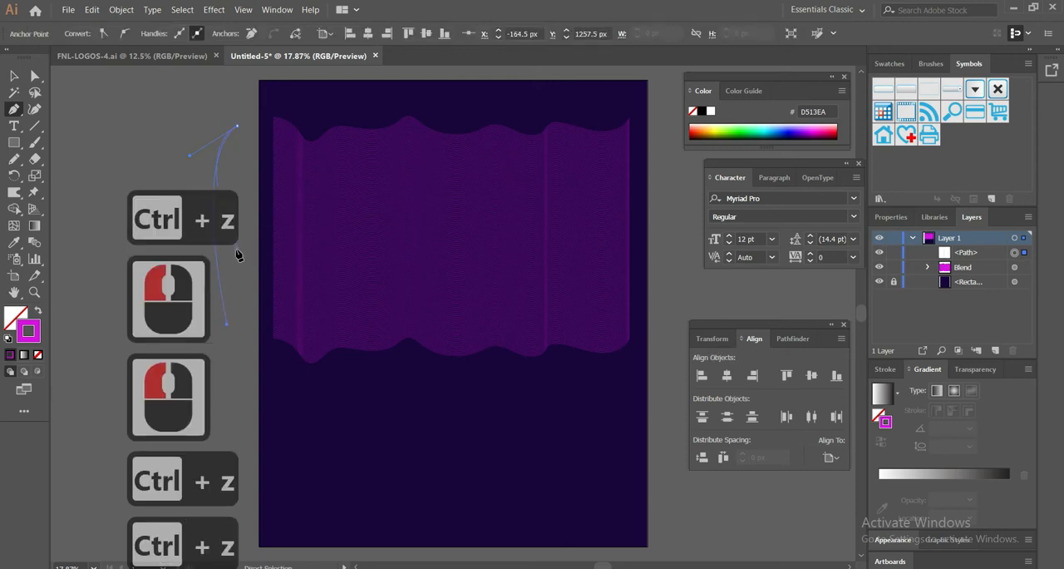
drag(228, 257, 202, 335)
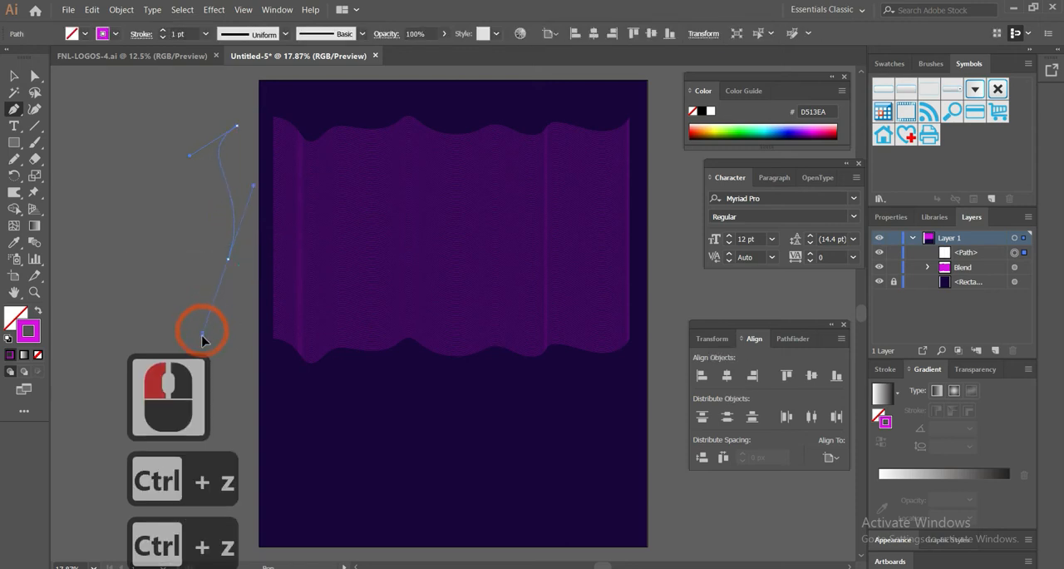
click(240, 345)
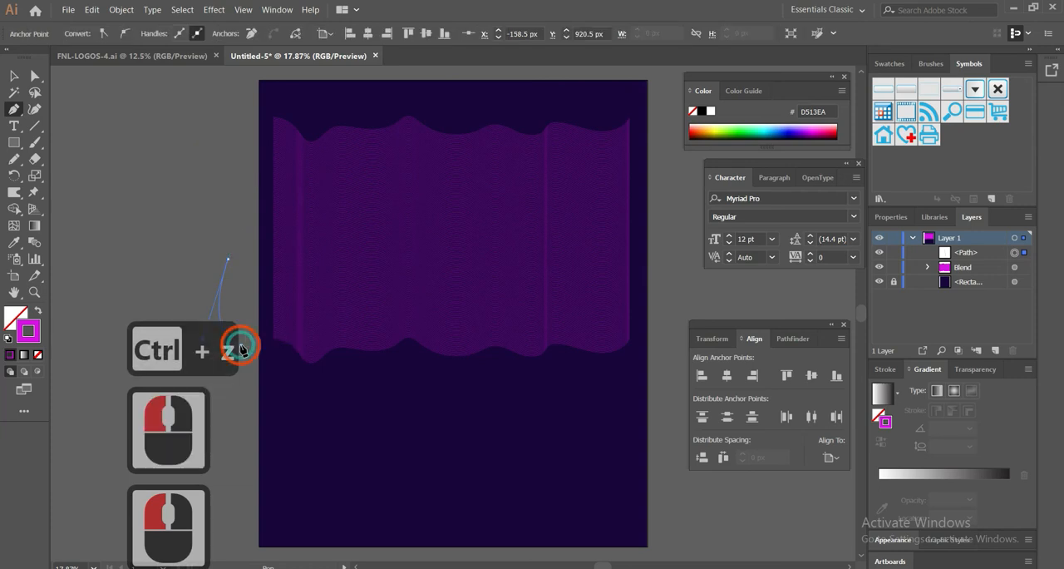
key(p)
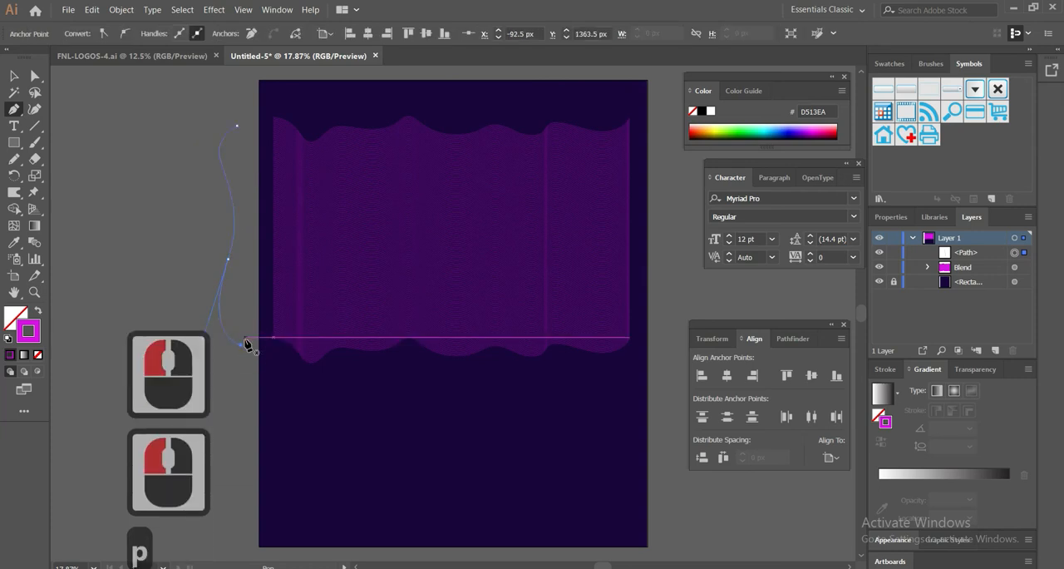
Replace the blend's spine with the S-shaped path and move the blend onto the artboard at about X 1094.5 px, Y 845 px
click(15, 77)
drag(208, 124, 436, 249)
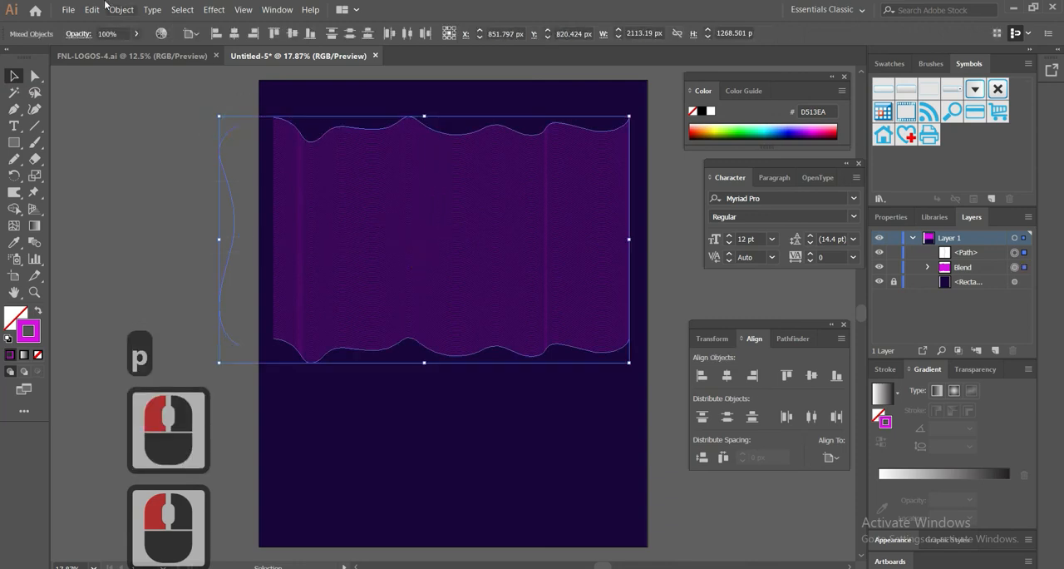
click(153, 11)
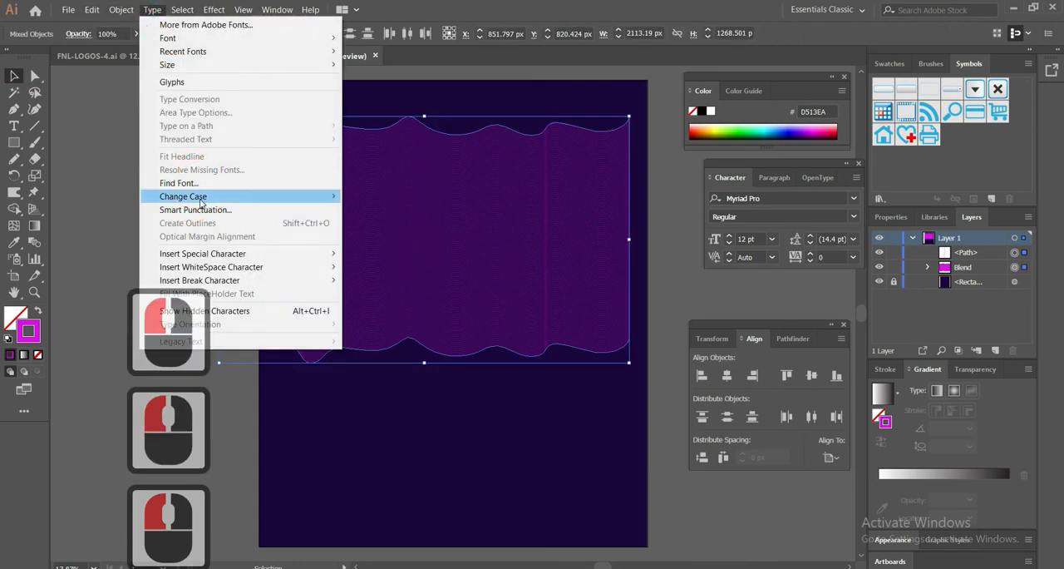
click(122, 10)
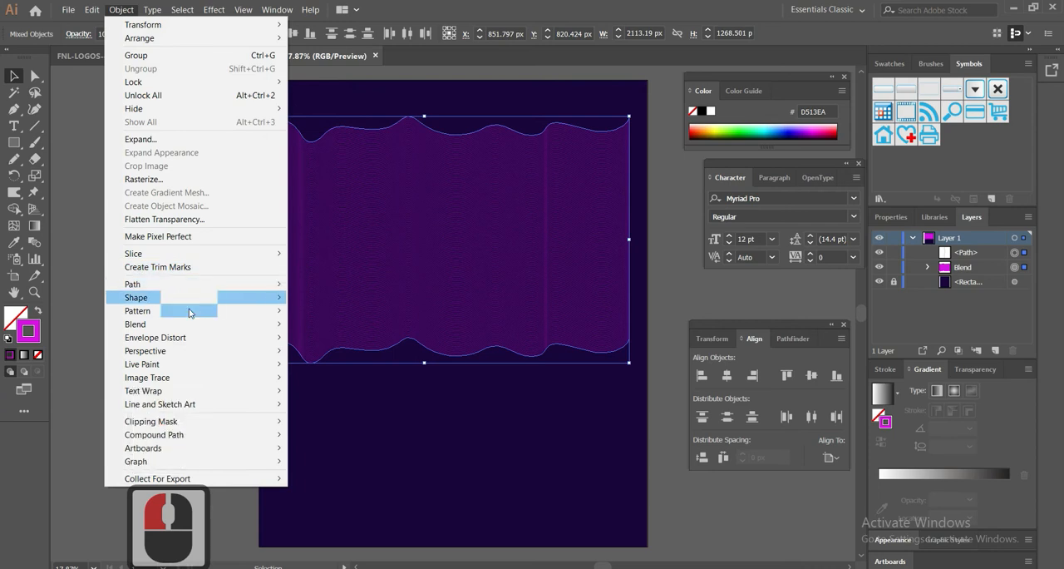
mouse_move(187, 324)
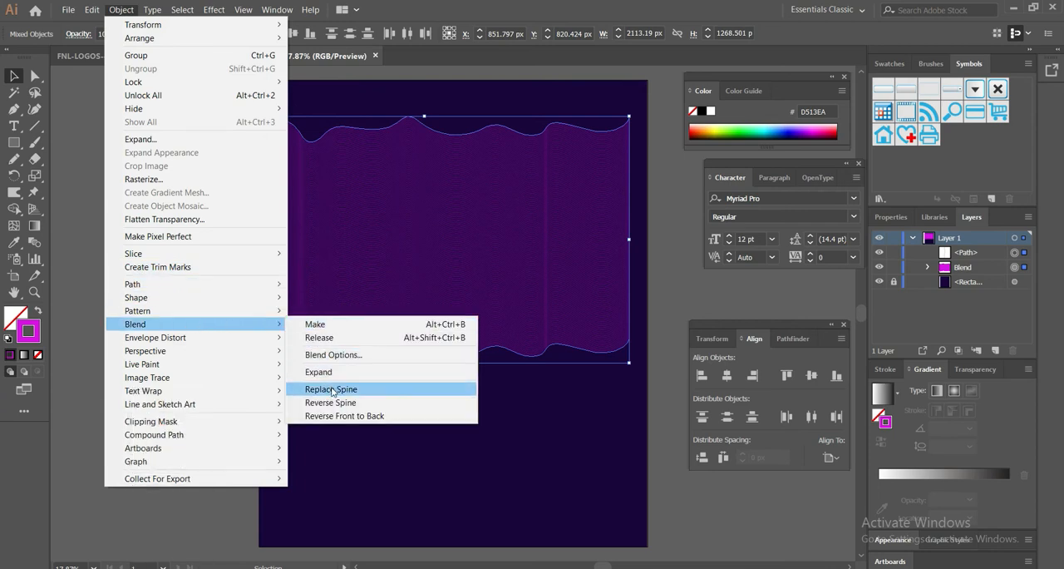
click(331, 389)
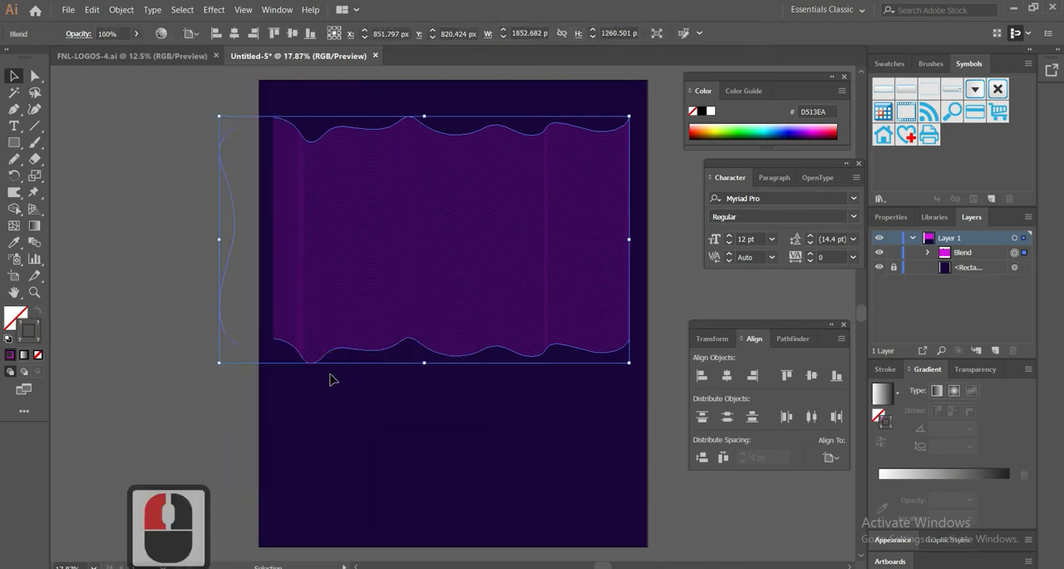
drag(263, 226, 475, 247)
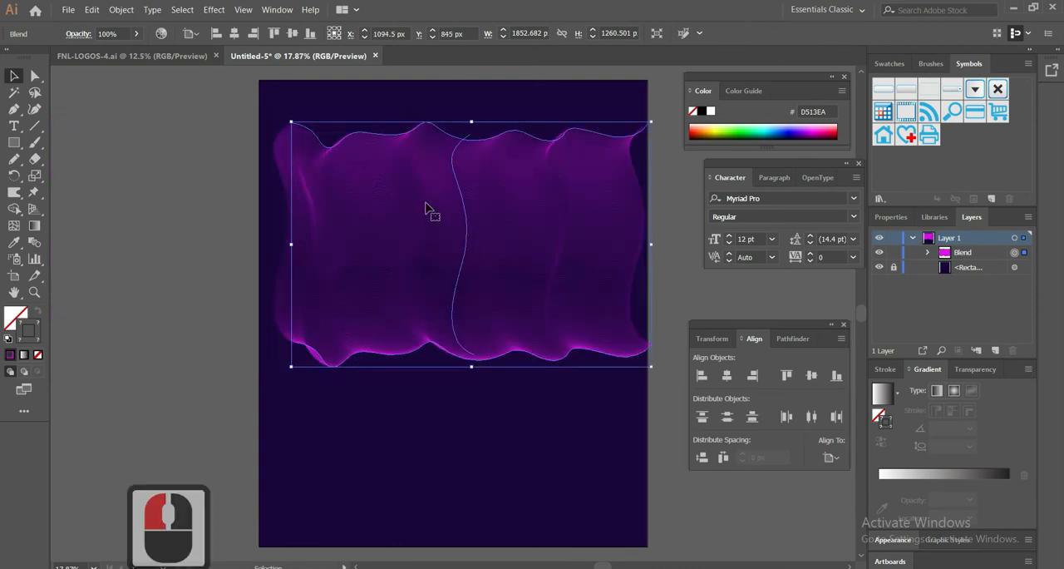
Apply a Twist effect with an 80° angle to the wavy line blend, with its preview enabled
click(214, 9)
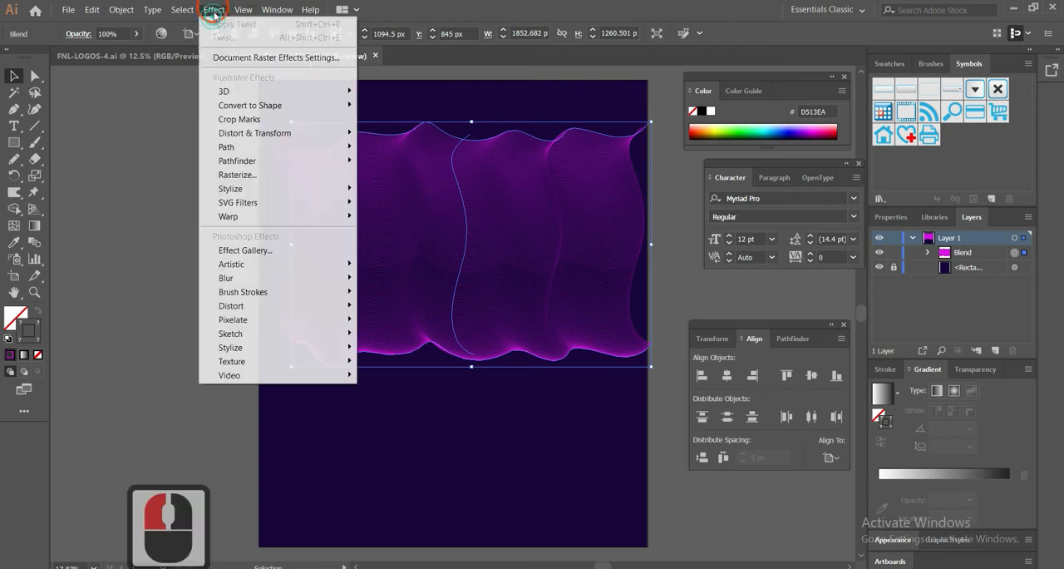
mouse_move(268, 138)
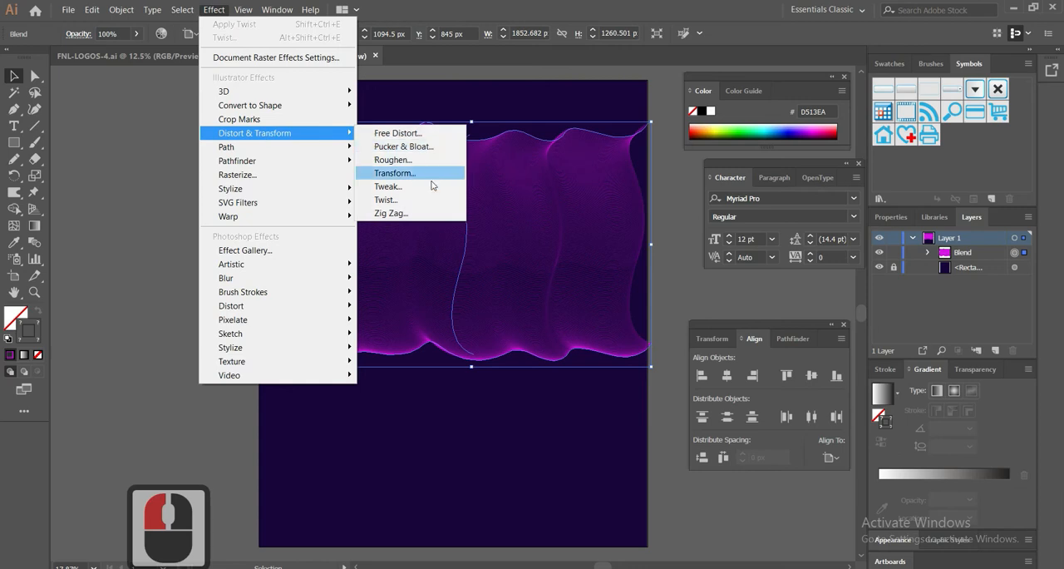
click(414, 201)
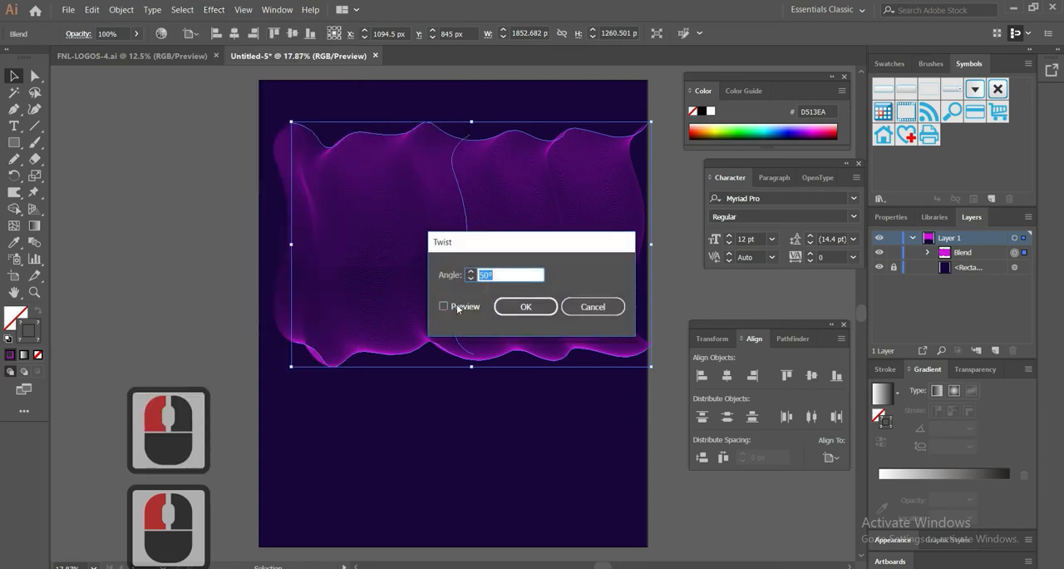
click(457, 307)
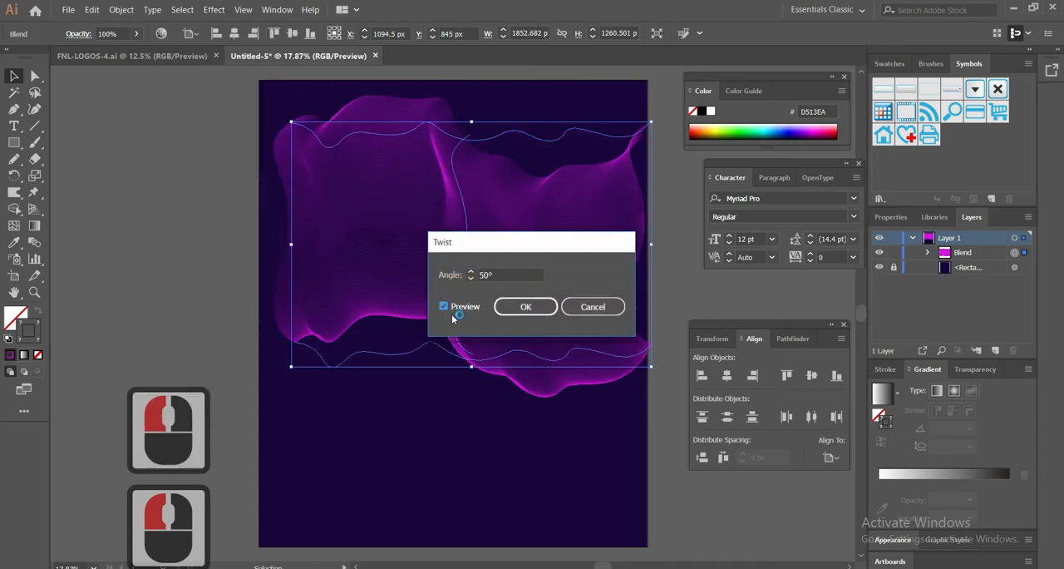
click(506, 274)
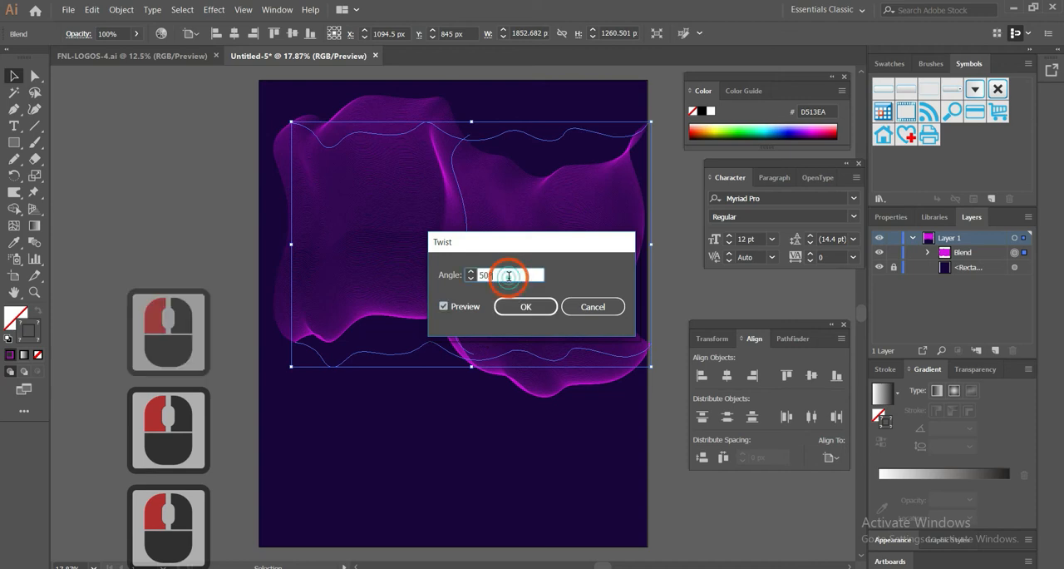
scroll(509, 275, up, 1)
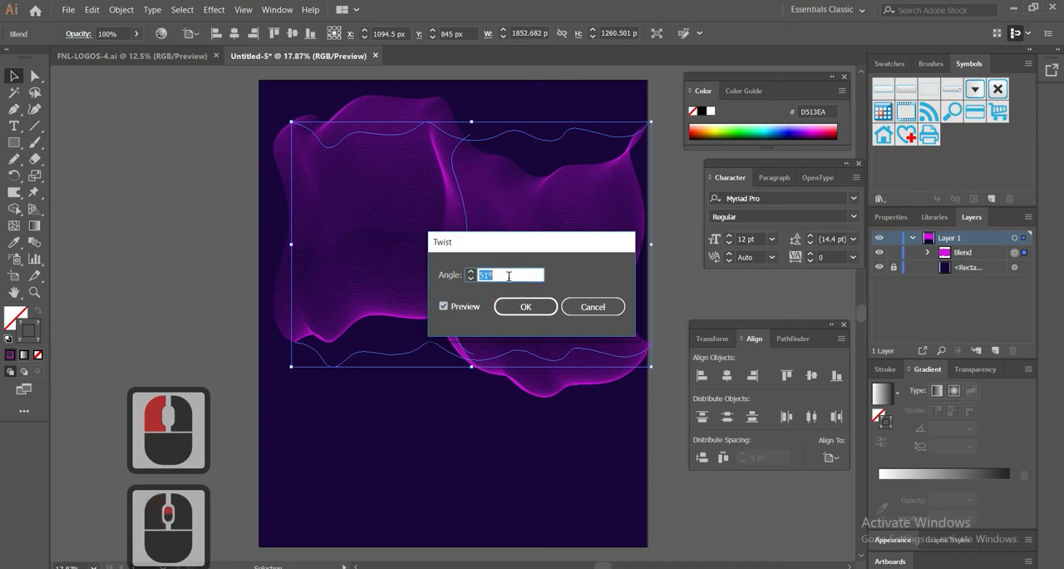
scroll(509, 275, up, 3)
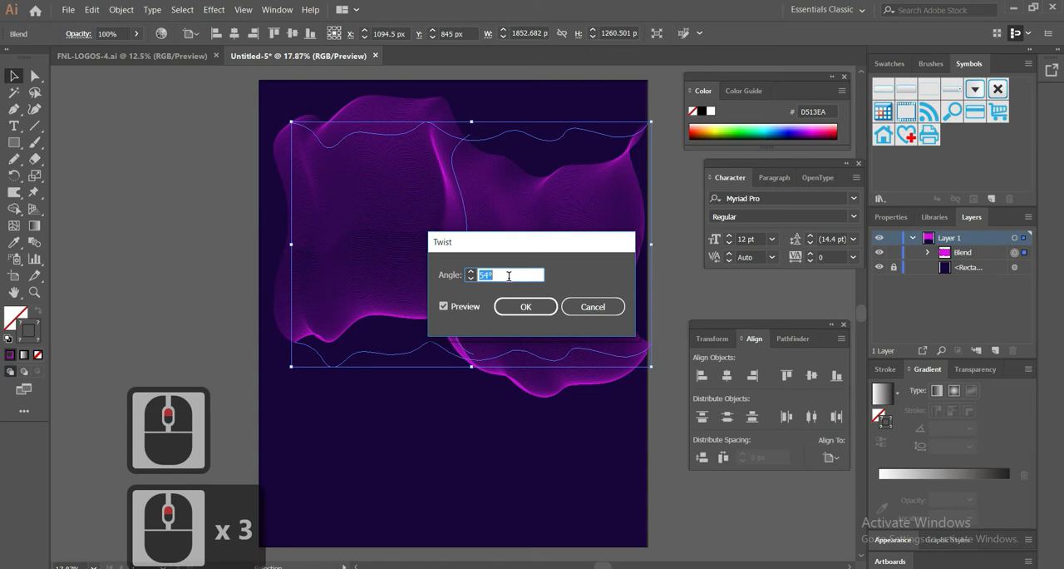
text(80)
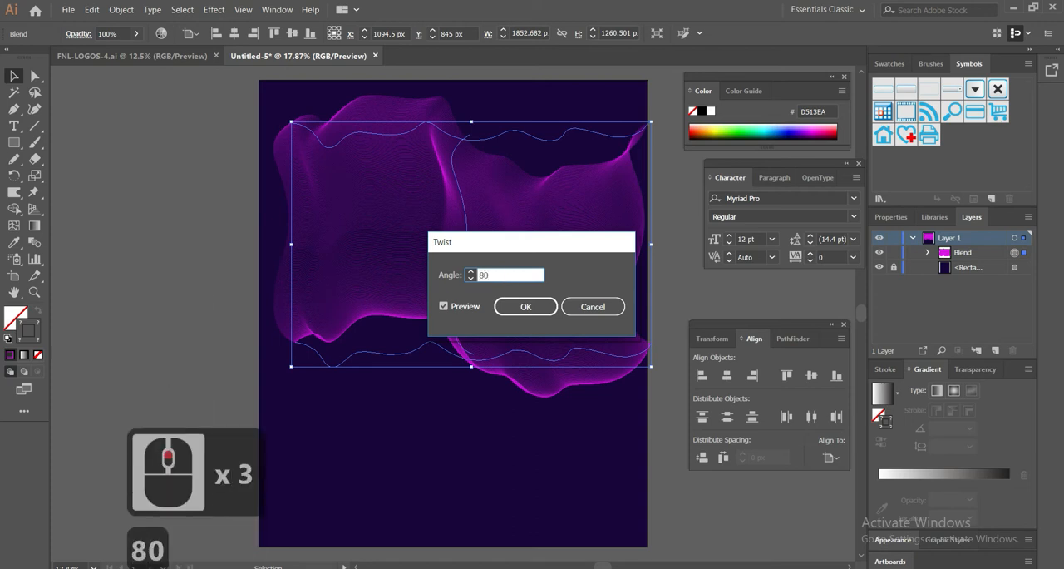
click(516, 307)
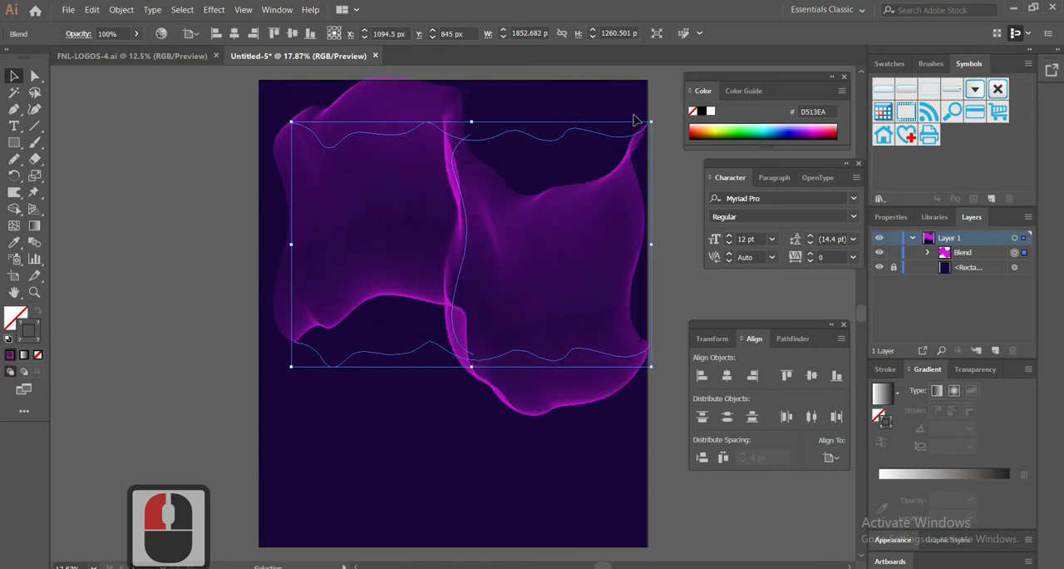
Rotate the twisted blend to 270° so it stands upright, and position it at about X 1079 px, Y 1181 px on the artboard
drag(575, 201, 574, 231)
drag(651, 158, 544, 343)
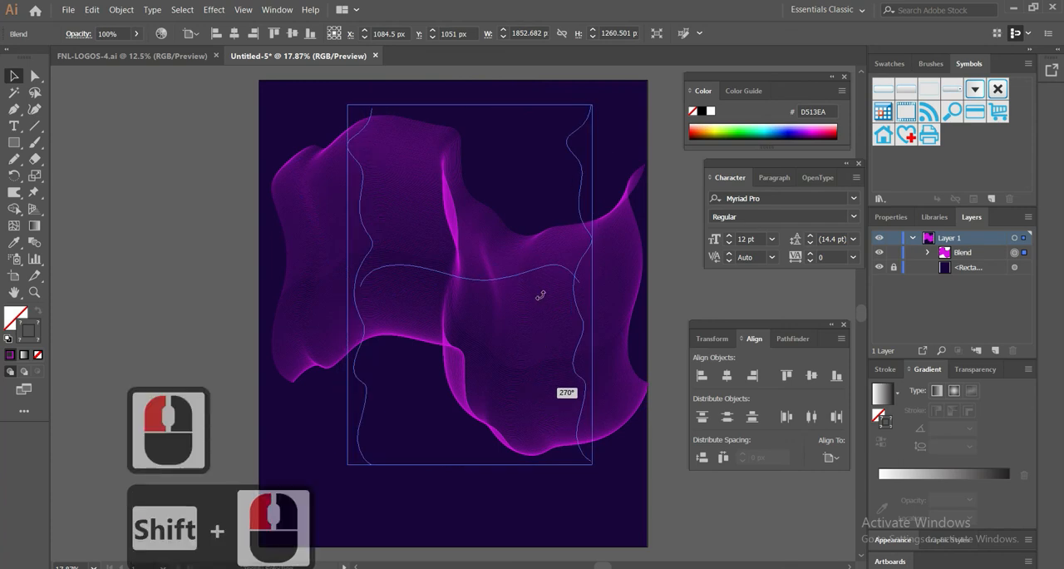
drag(565, 180, 569, 180)
mouse_move(539, 225)
mouse_down()
mouse_move(541, 252)
mouse_move(552, 217)
mouse_up()
mouse_move(591, 138)
mouse_down()
mouse_move(613, 111)
mouse_move(587, 119)
mouse_move(596, 127)
mouse_up()
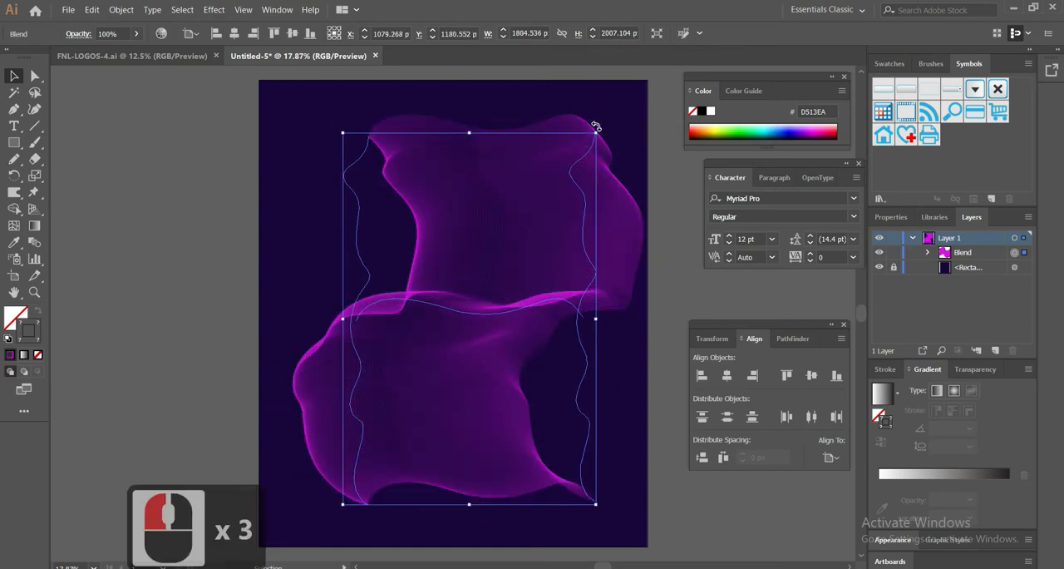
click(209, 179)
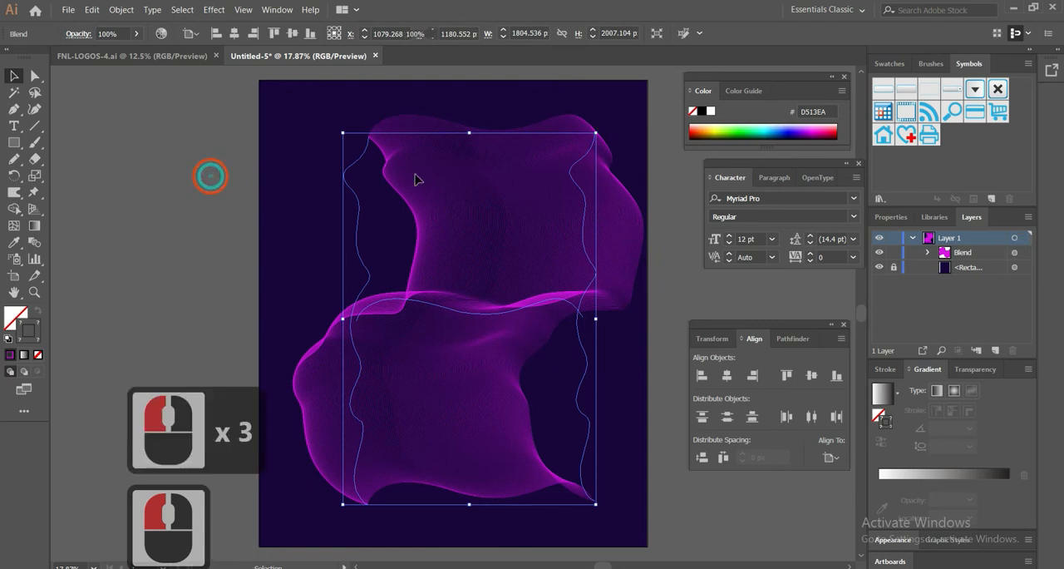
Isolate the blend and give its right-hand wavy line a linear gradient stroke
click(583, 208)
click(584, 208)
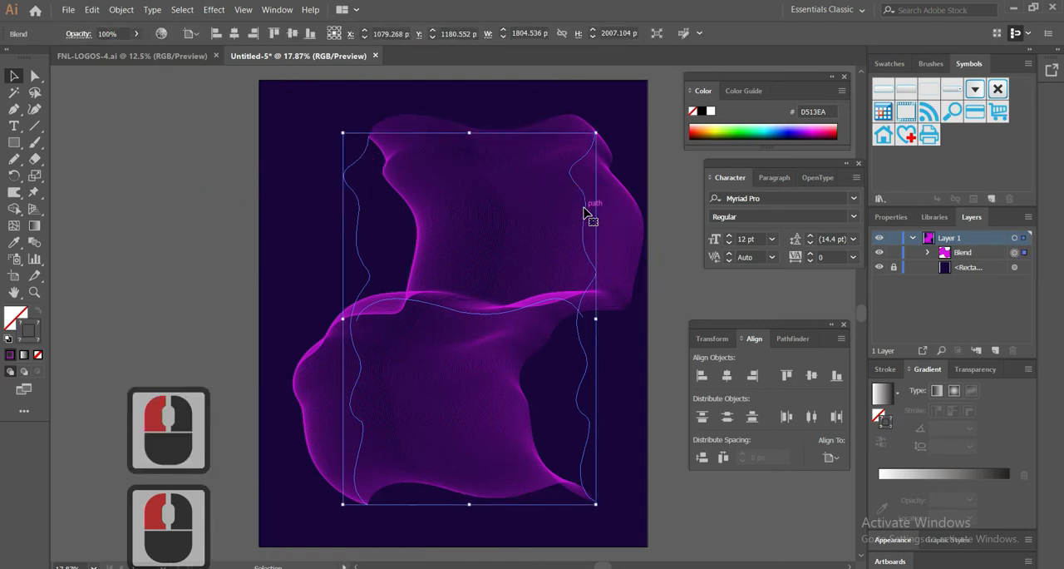
double_click(584, 208)
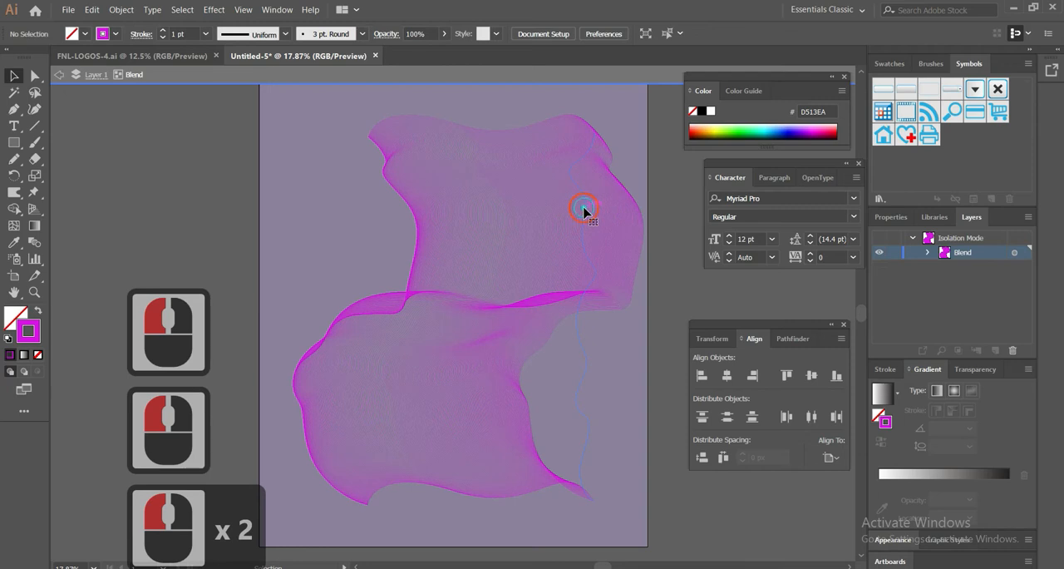
click(584, 209)
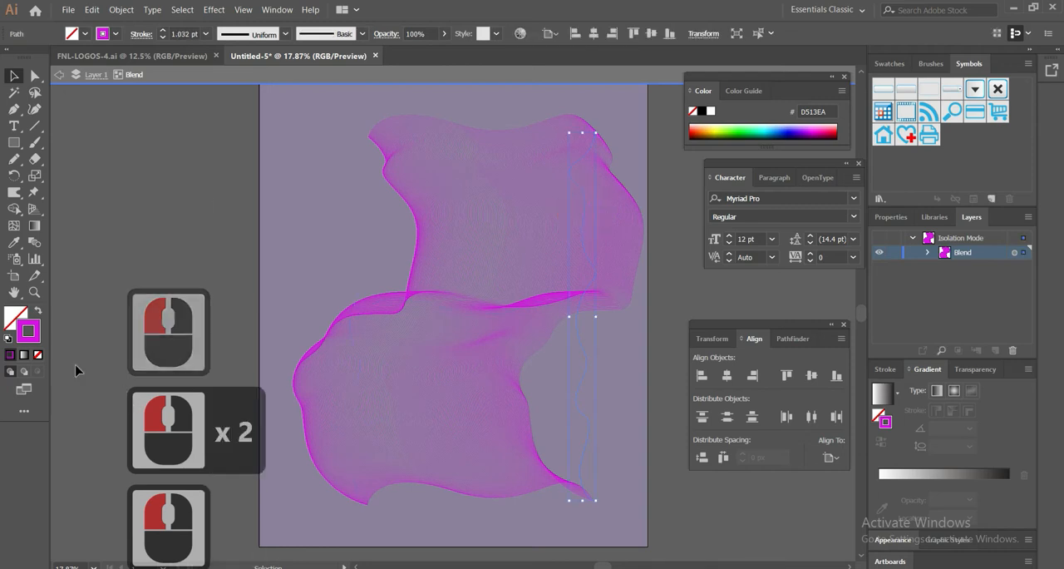
click(24, 356)
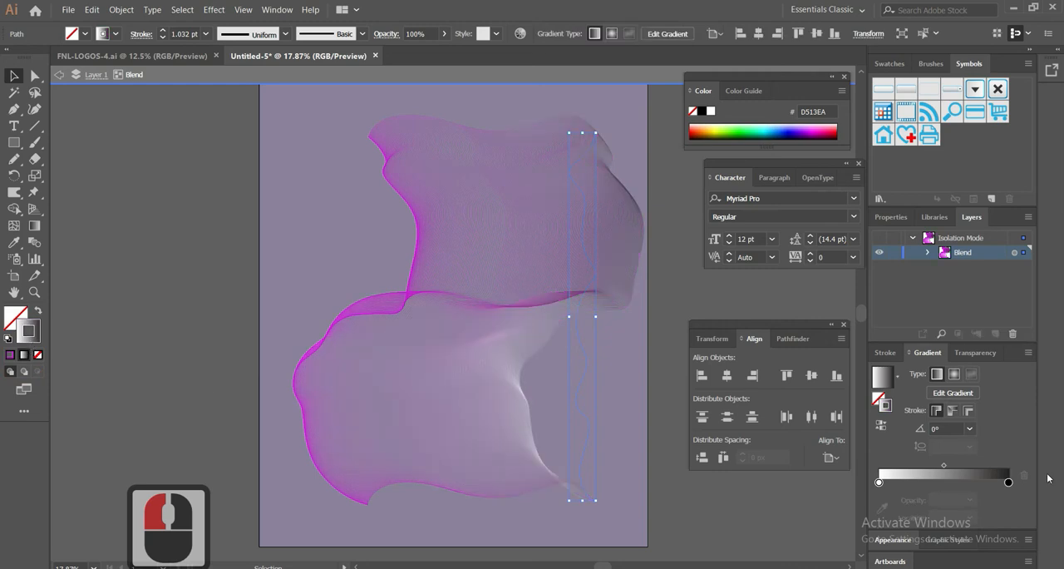
Recolor the right-hand line's stroke gradient from yellow FCEE21 at the start stop to magenta FF00FF at the end stop
double_click(1008, 482)
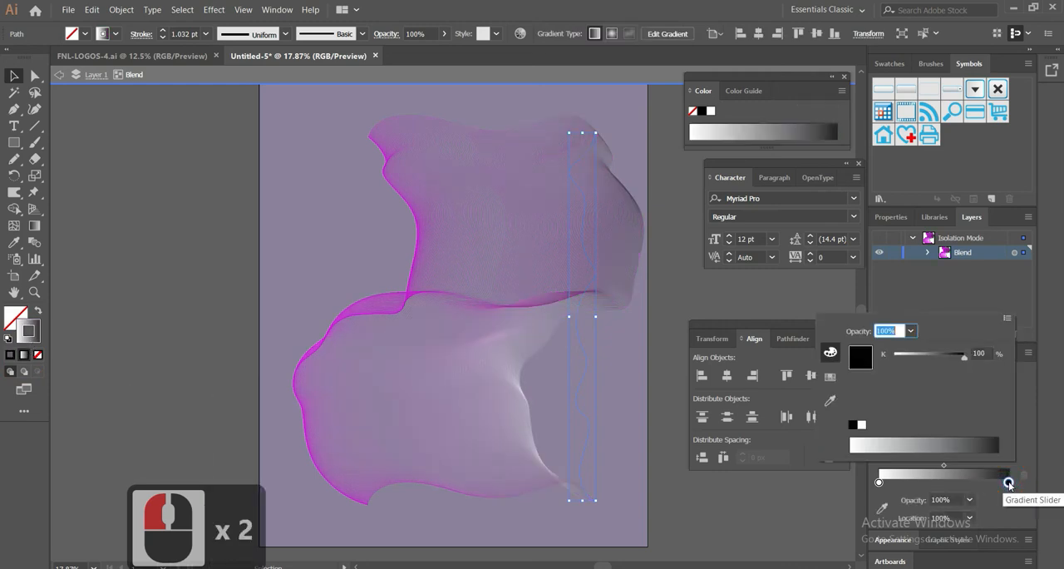
click(831, 354)
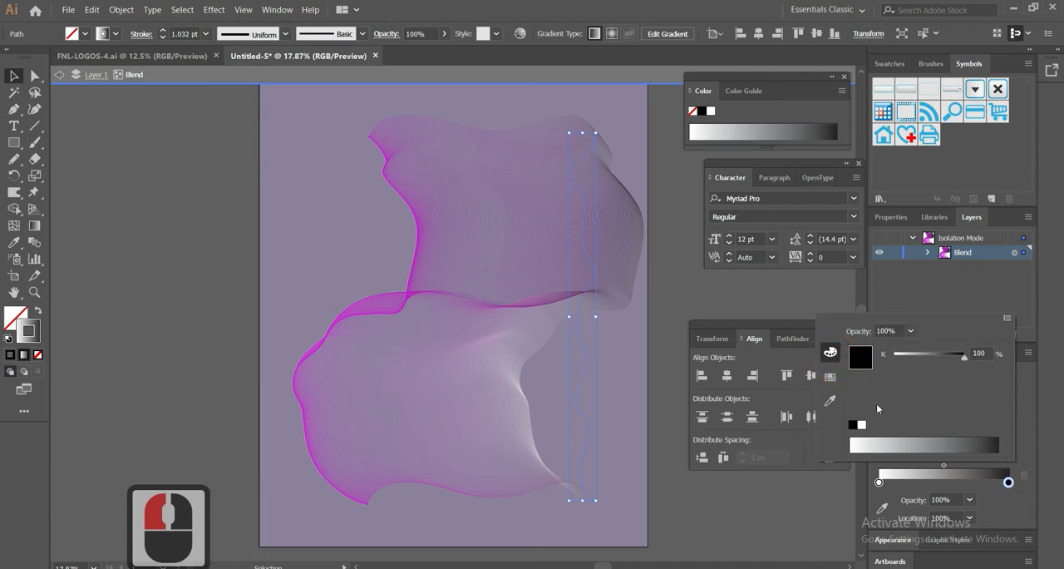
click(830, 378)
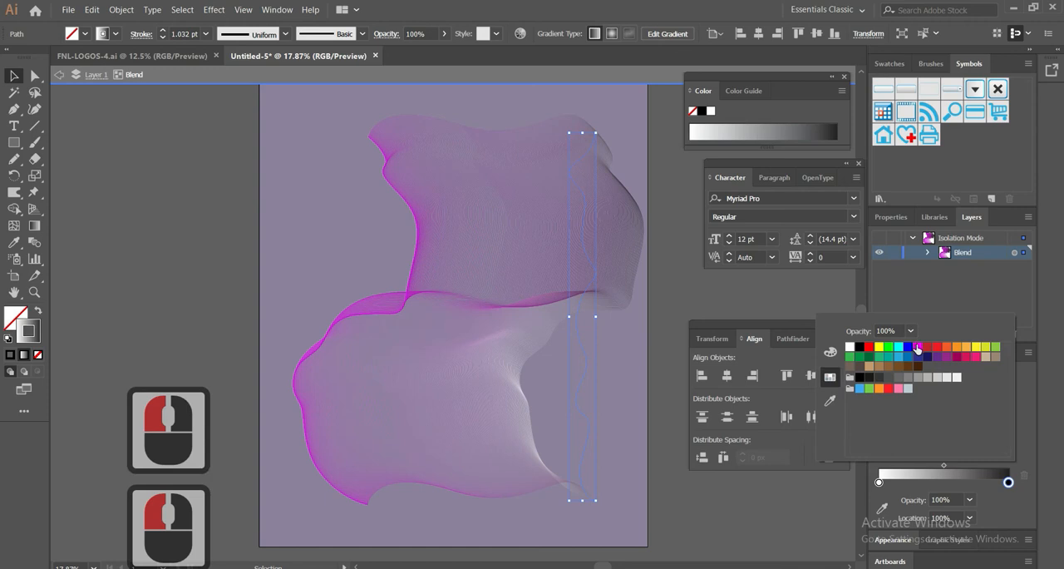
click(919, 347)
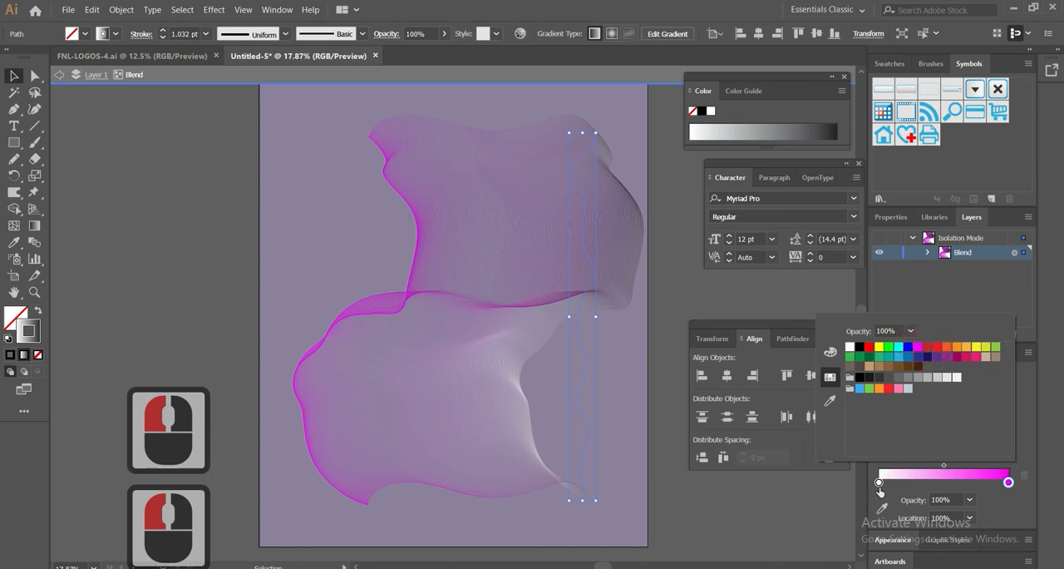
click(879, 484)
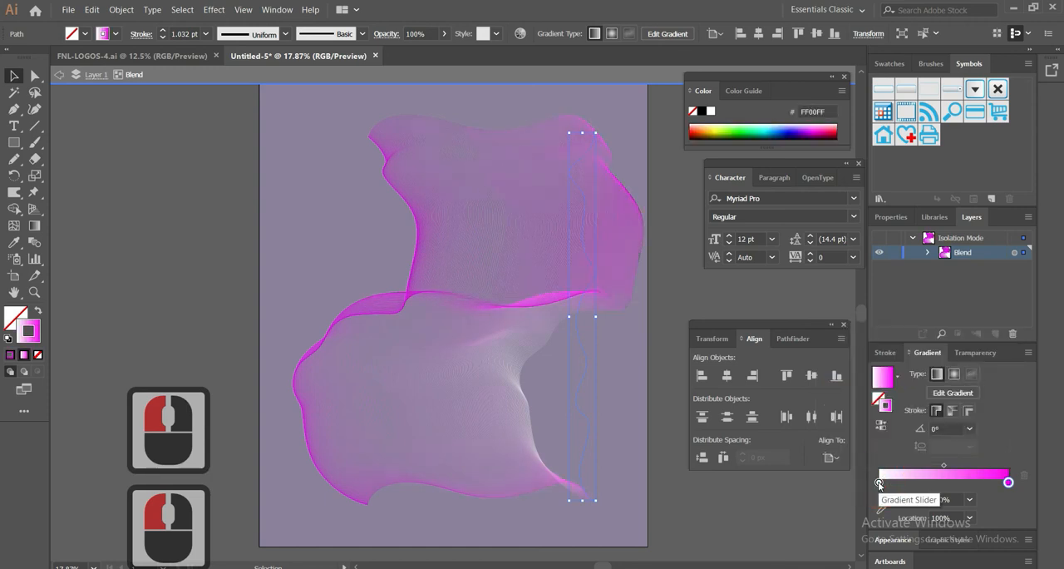
double_click(879, 482)
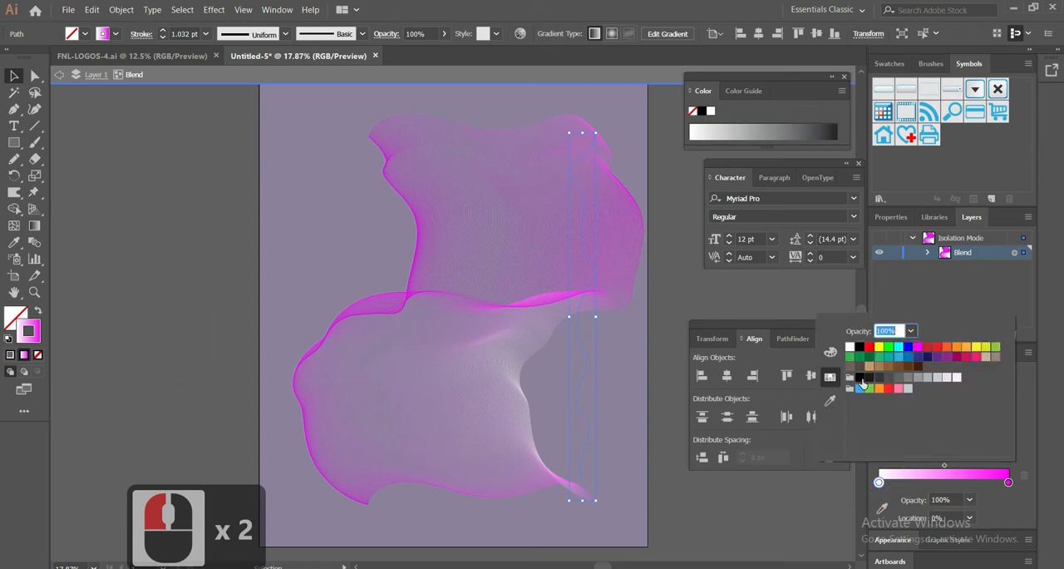
click(978, 349)
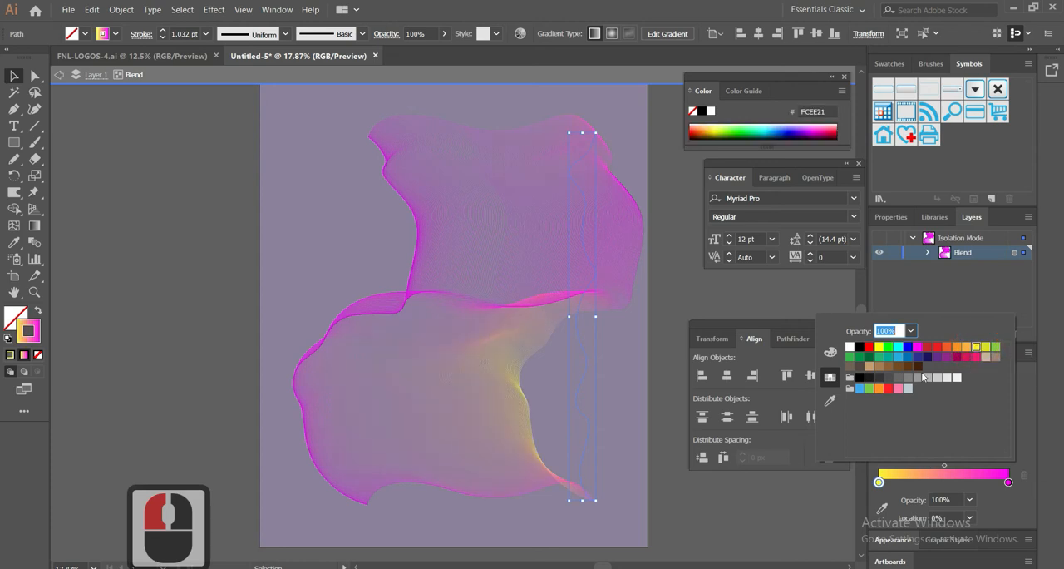
Select the blend's left-hand wavy line and apply the yellow-to-magenta gradient to its stroke
click(509, 315)
click(402, 257)
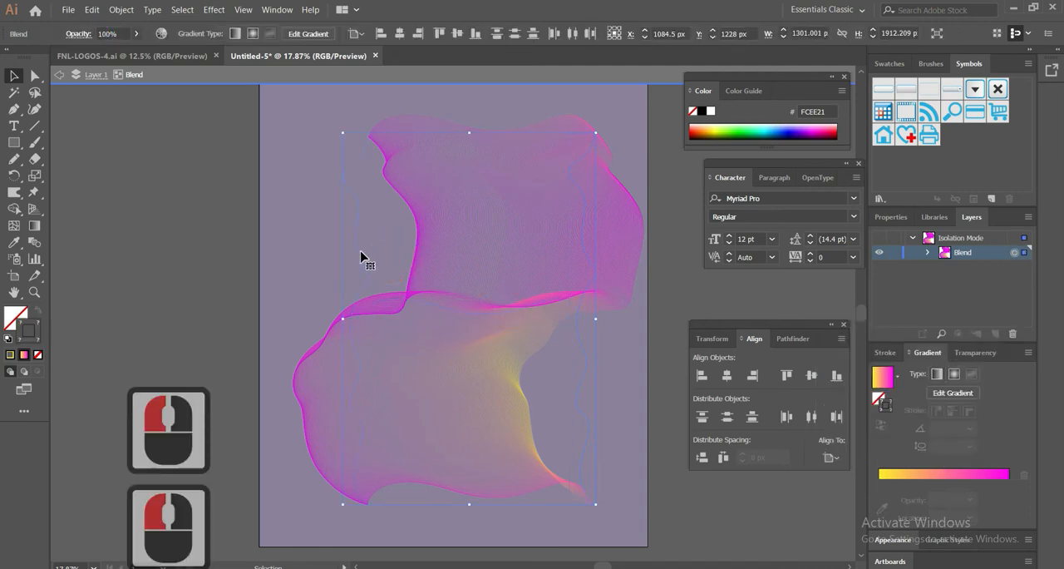
click(357, 251)
click(360, 254)
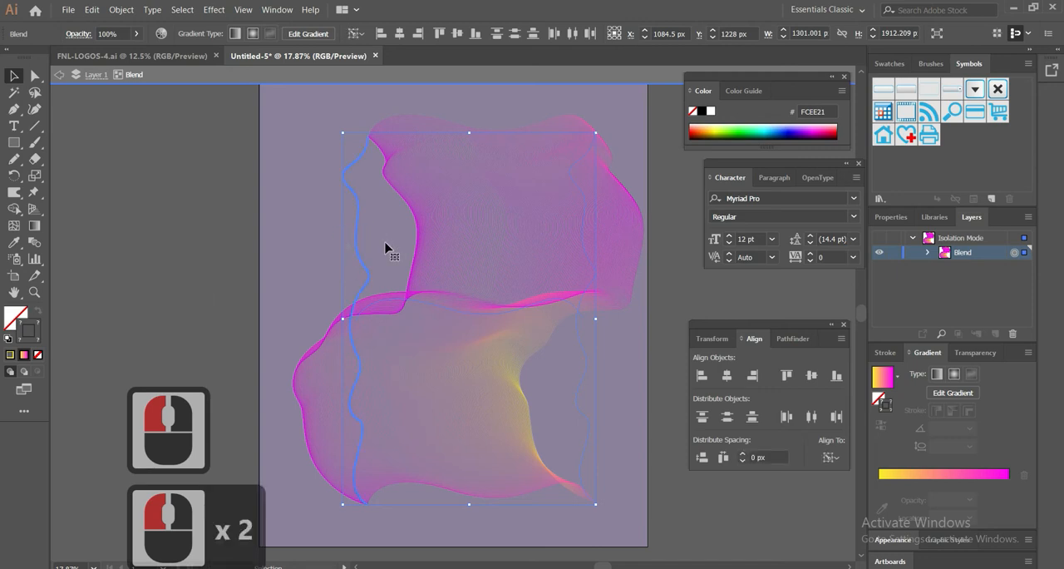
click(385, 243)
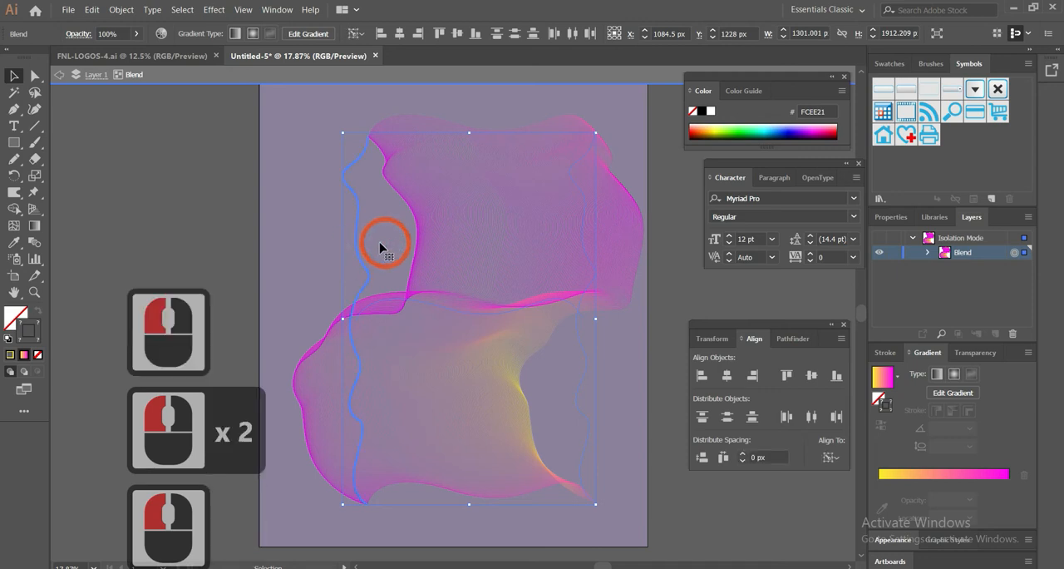
click(304, 251)
click(362, 255)
click(361, 258)
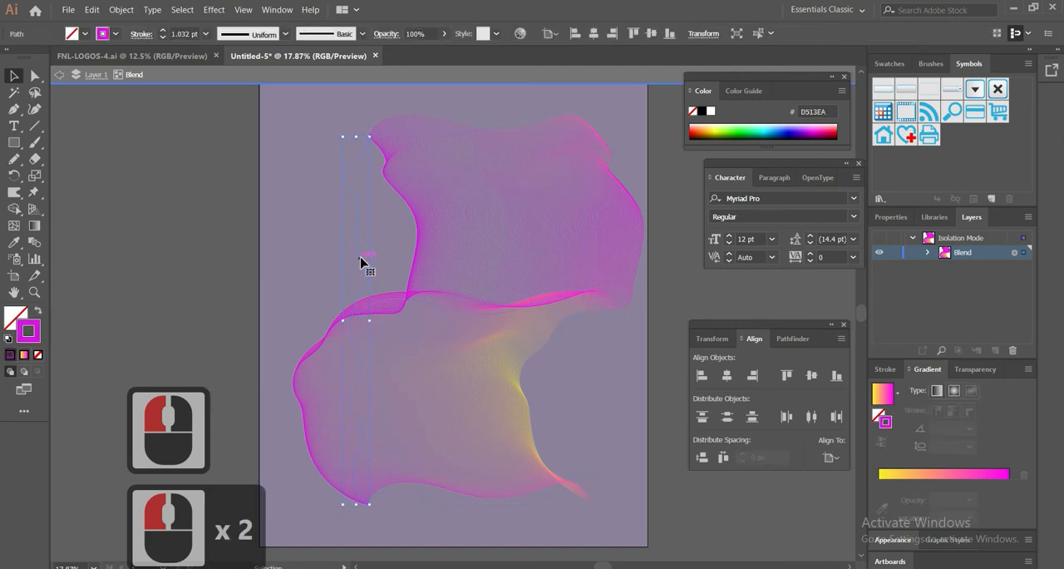
click(24, 355)
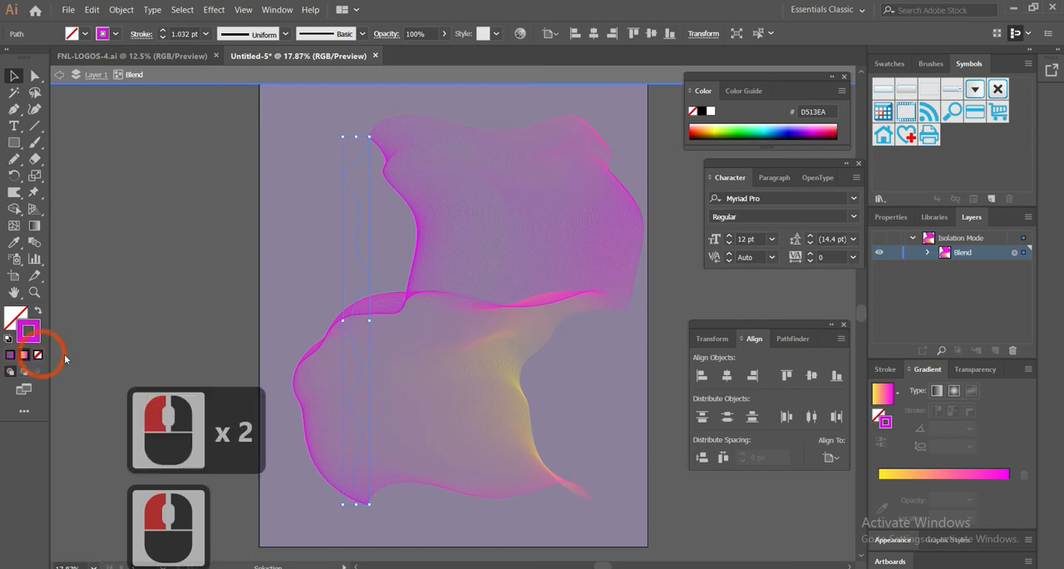
Recolor the left-hand line's stroke gradient from cyan 00FFFF to purple 662D91, and leave isolation mode
click(1015, 491)
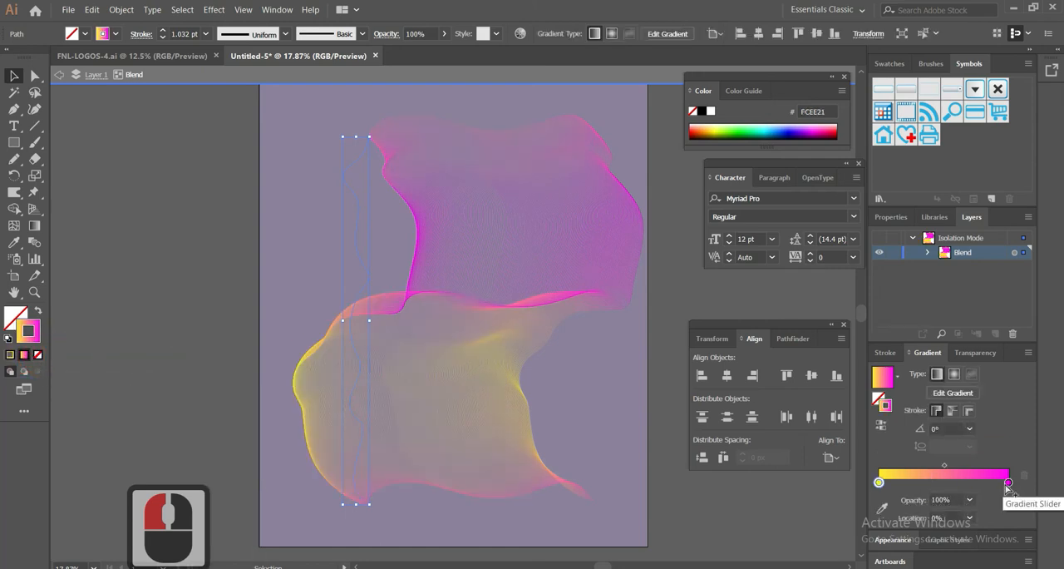
double_click(1008, 482)
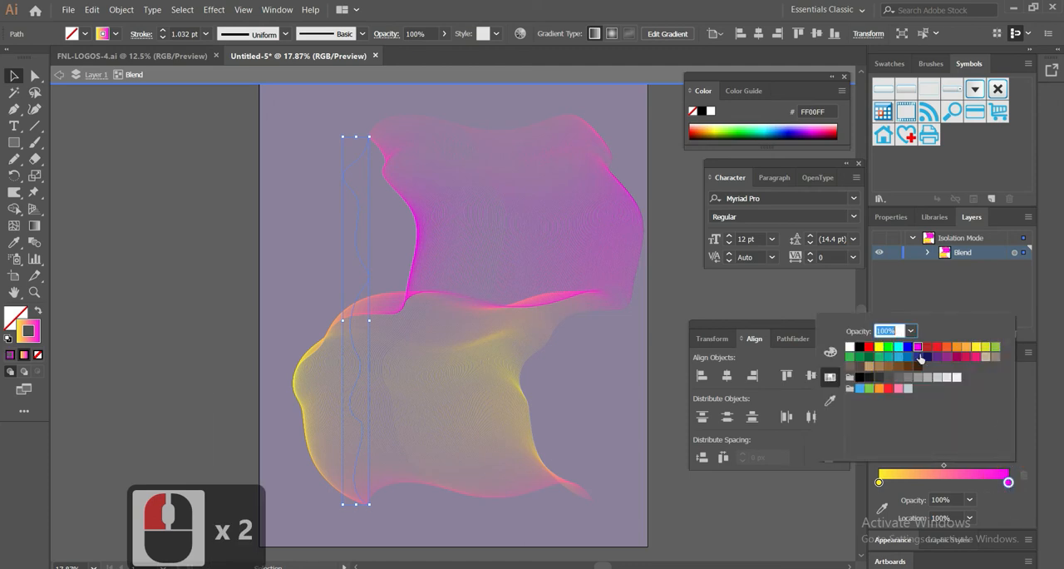
click(937, 358)
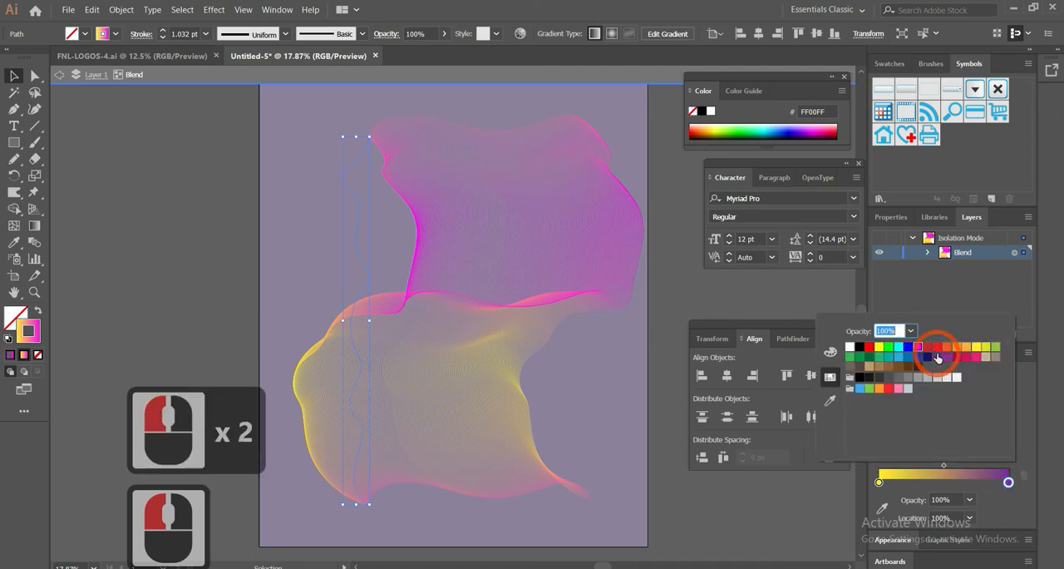
click(879, 483)
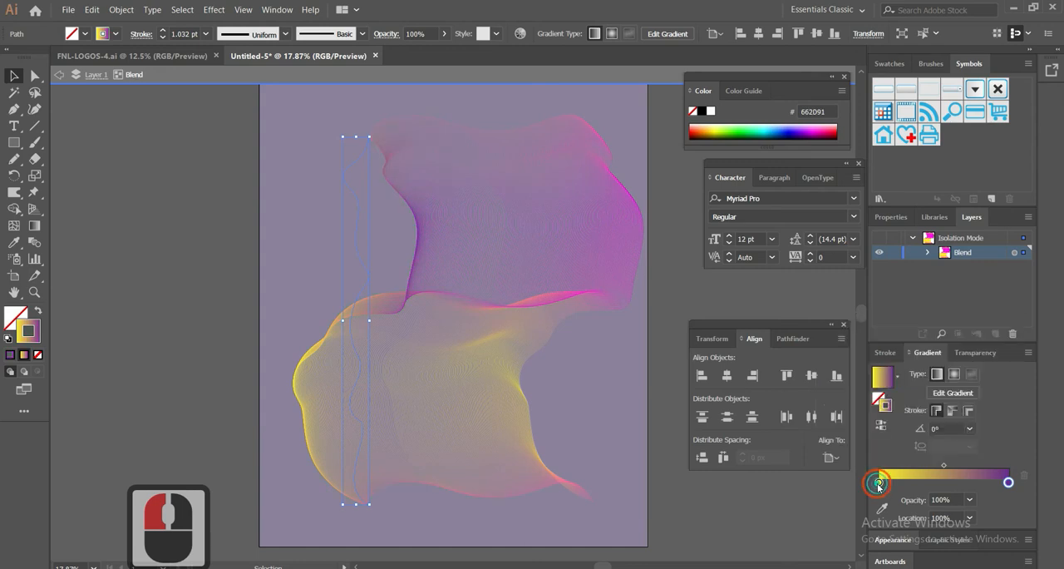
double_click(879, 482)
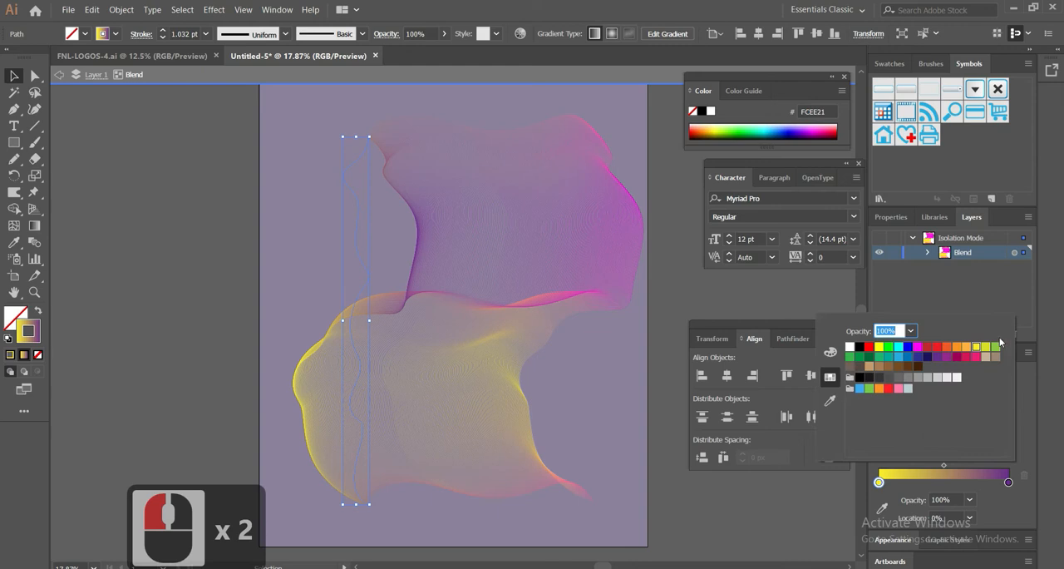
click(898, 350)
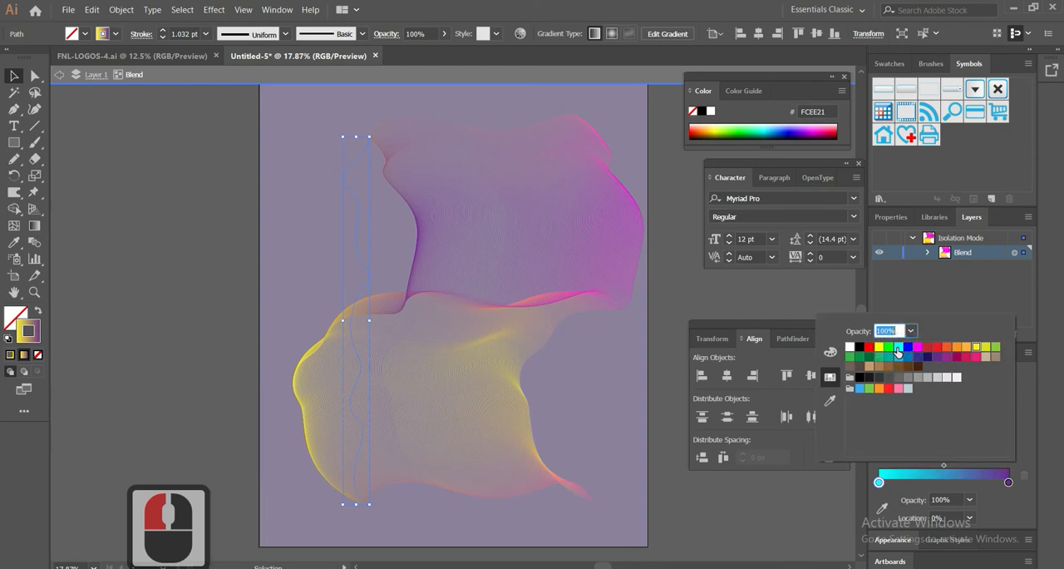
double_click(167, 246)
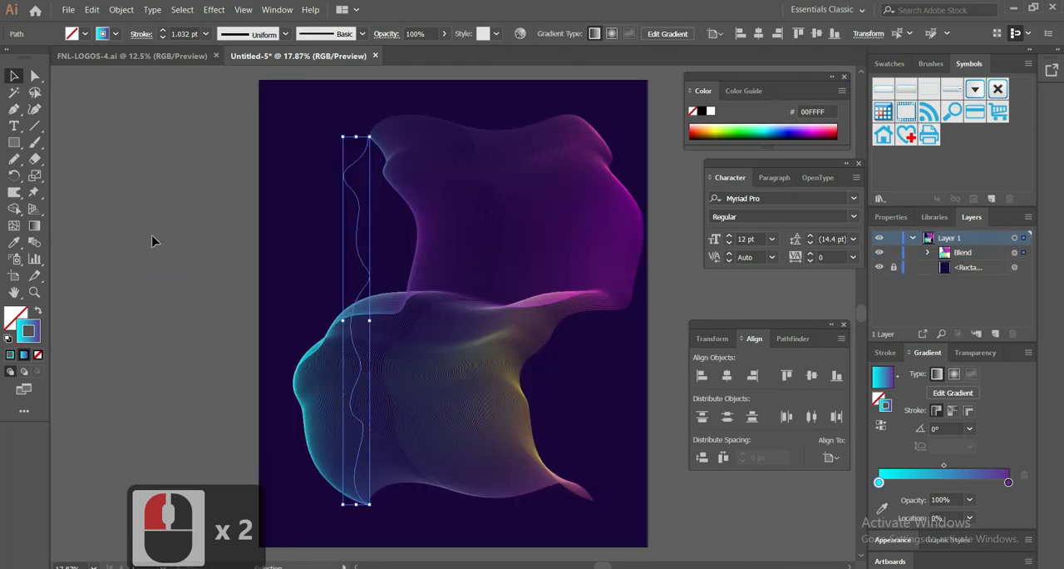
Unlock the background rectangle and fill it with a radial gradient running from cyan to purple
click(150, 237)
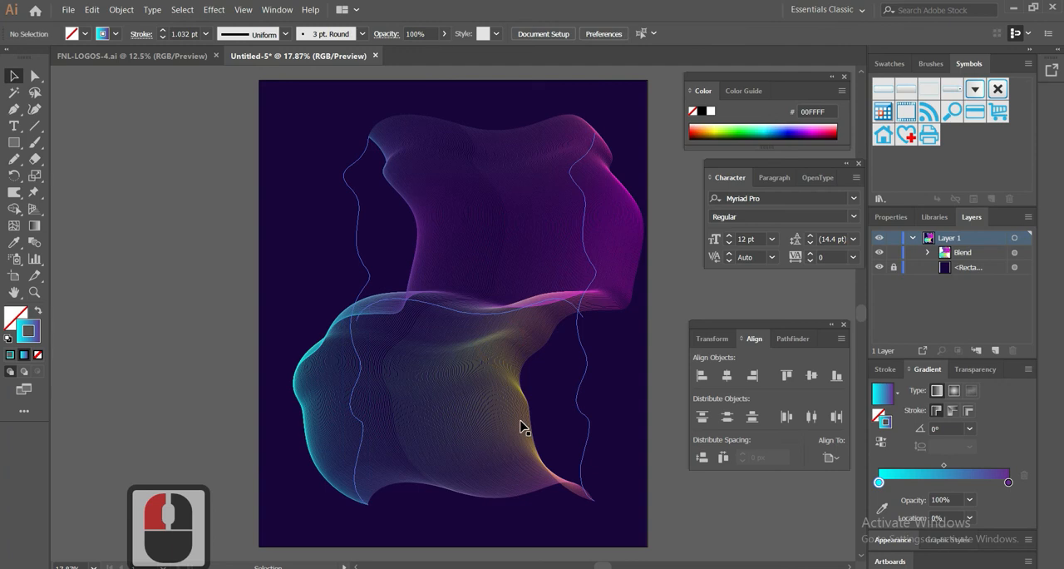
click(625, 422)
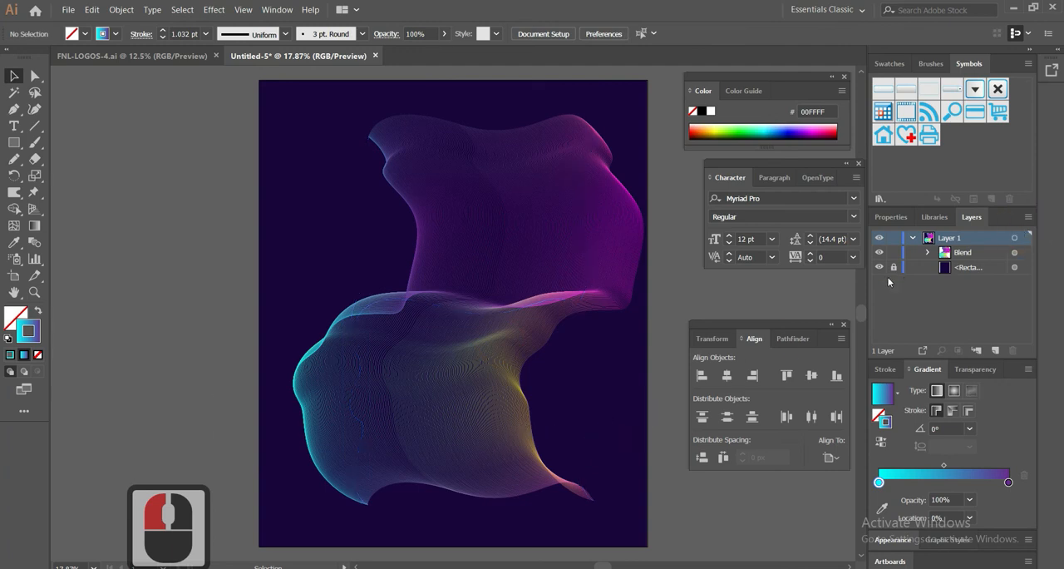
click(979, 269)
click(640, 459)
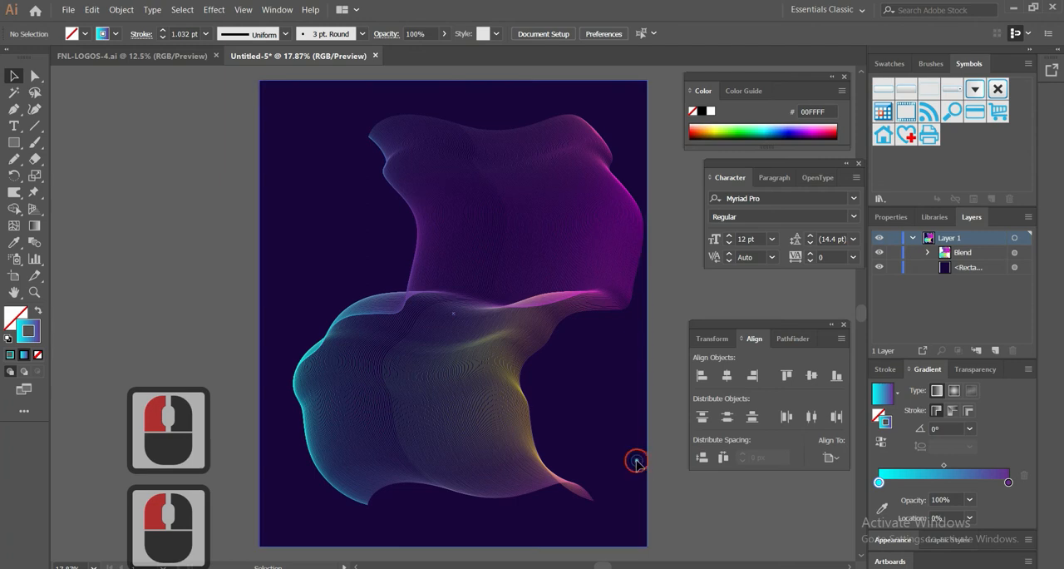
click(23, 354)
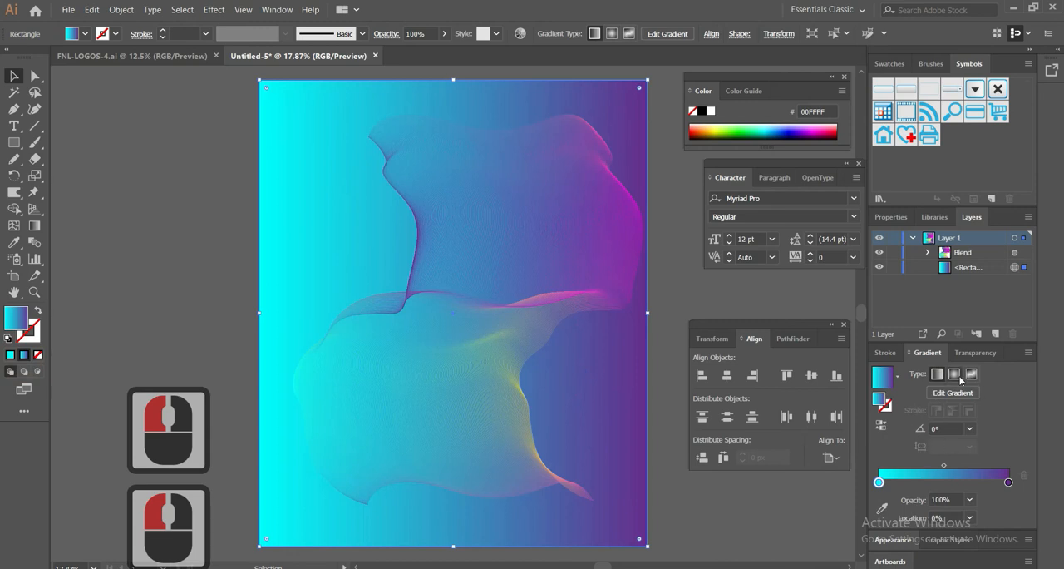
click(954, 374)
click(527, 380)
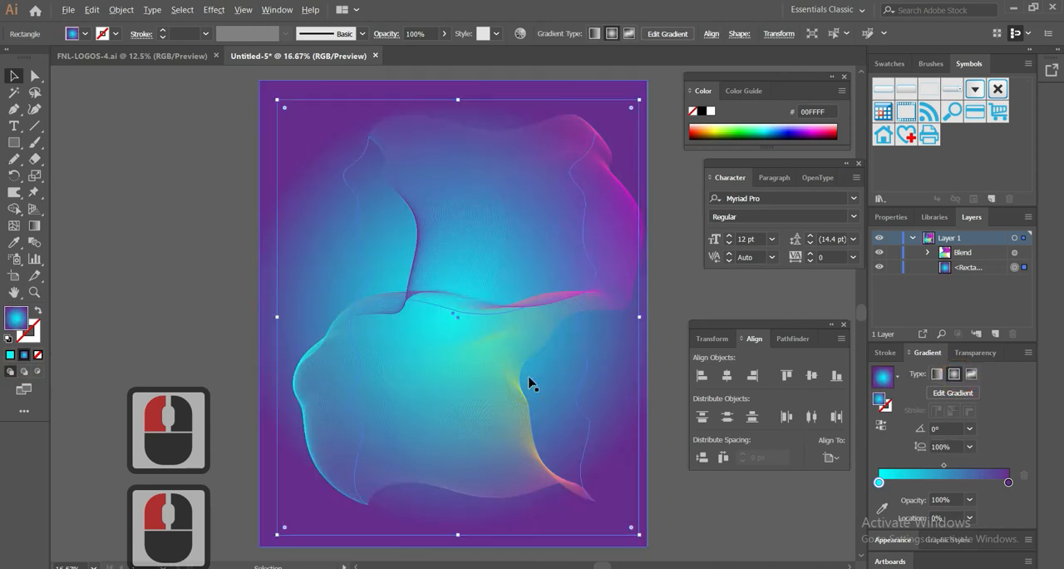
Redraw the background's radial gradient from outside the lower-left corner toward the upper right at about 50.6°, and deselect it
alt+scroll(532, 383, down, 2)
alt+scroll(530, 381, up, 1)
alt+scroll(524, 379, down, 2)
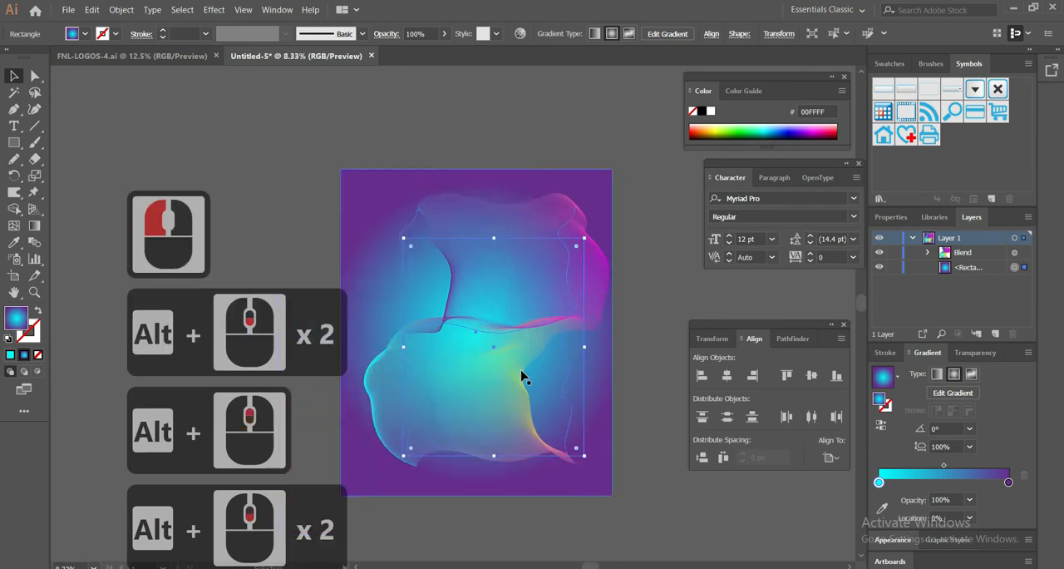
click(34, 242)
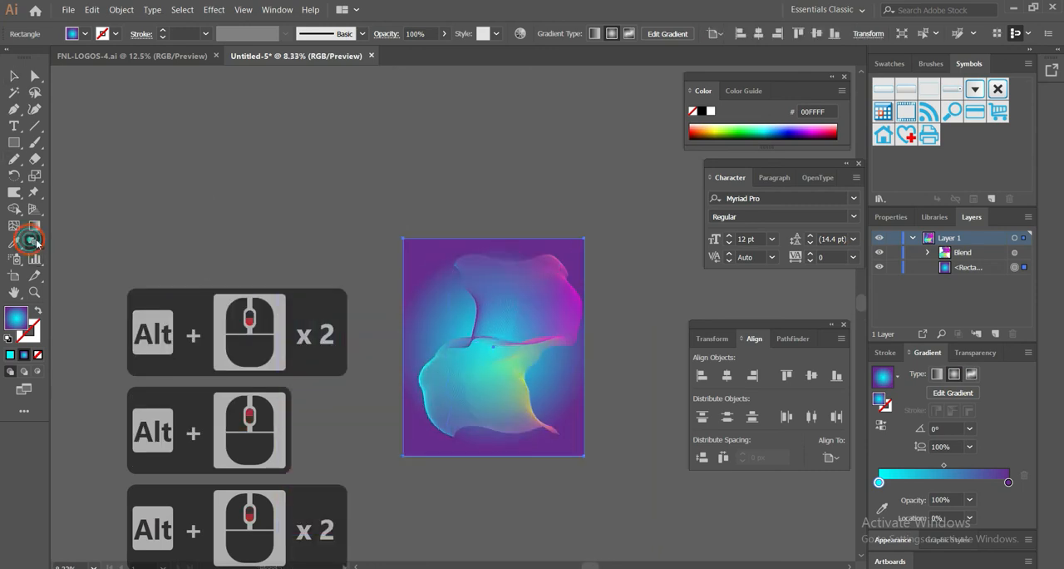
key(g)
click(462, 449)
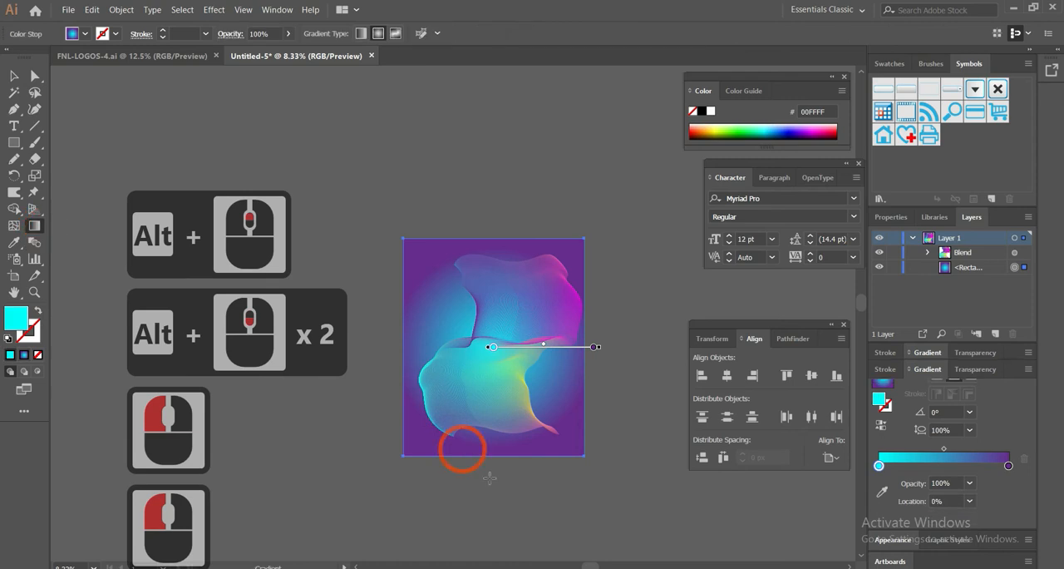
click(489, 477)
mouse_move(411, 450)
mouse_down()
mouse_move(587, 247)
mouse_move(585, 235)
mouse_move(527, 311)
mouse_up()
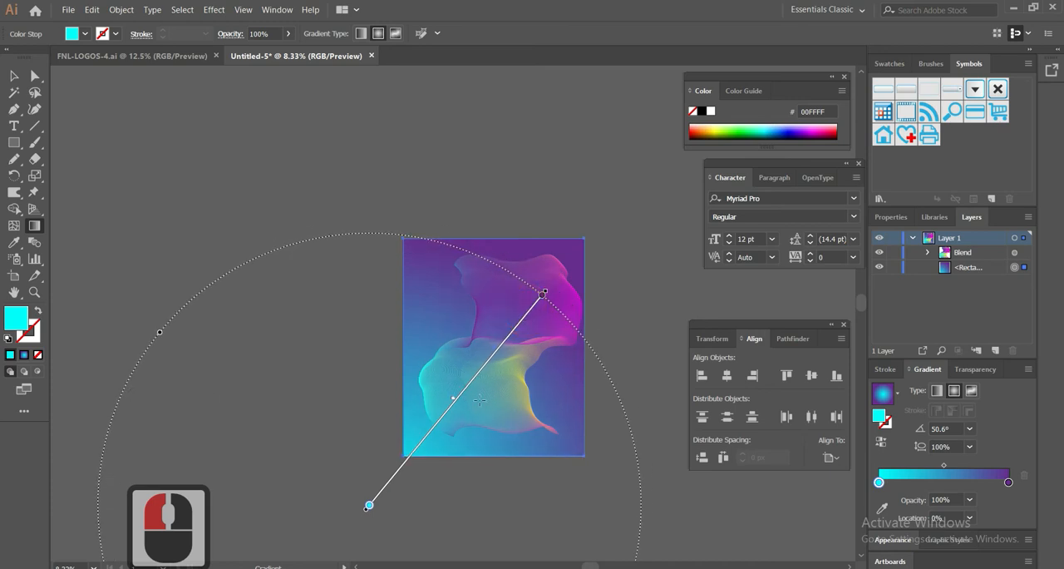
click(14, 76)
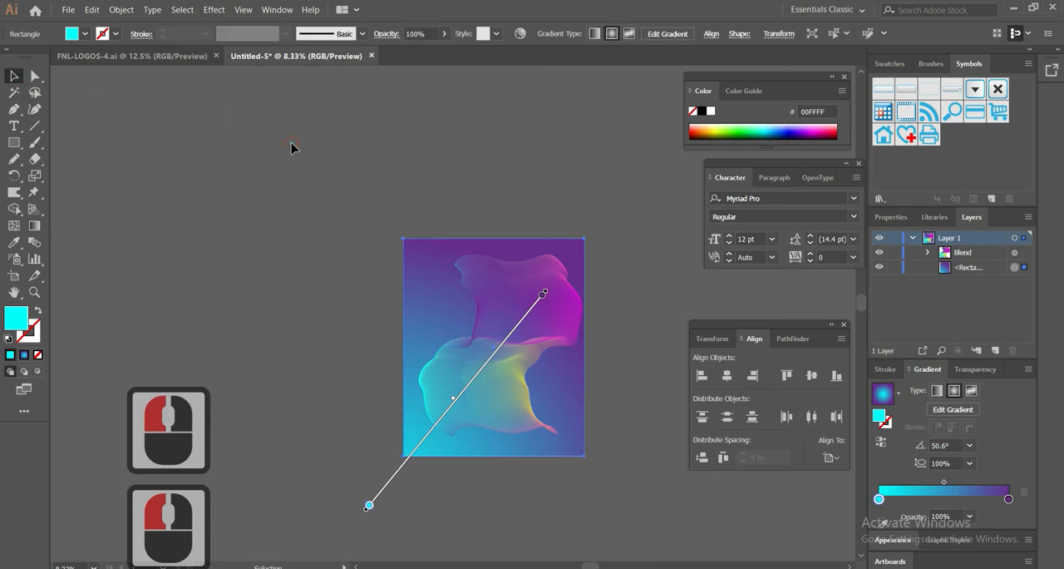
click(297, 150)
click(566, 379)
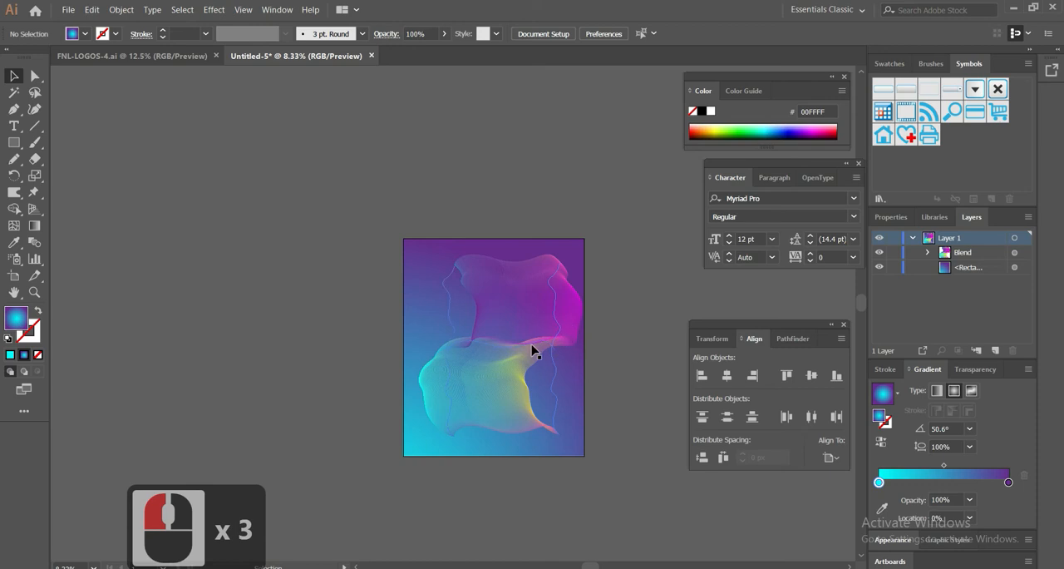
Enlarge the blend to about 1450 by 2131 px and reposition it to fill most of the artboard
alt+scroll(526, 350, up, 1)
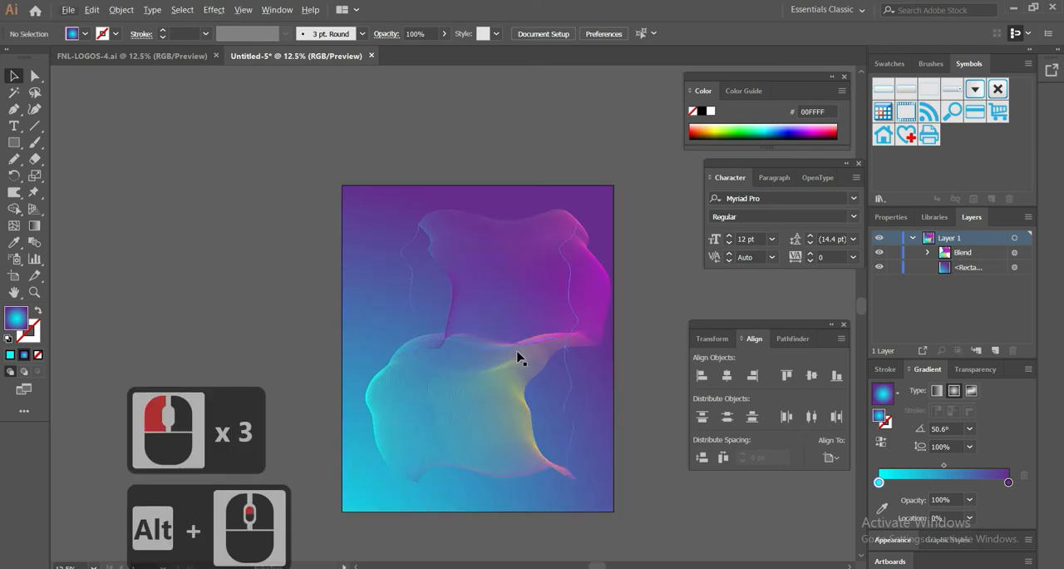
click(457, 278)
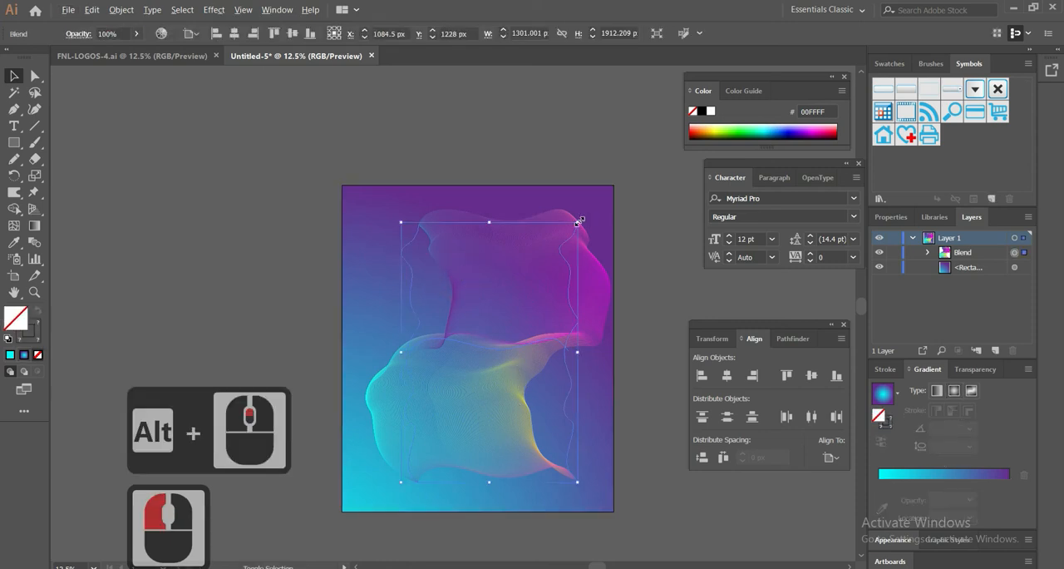
drag(401, 222, 379, 202)
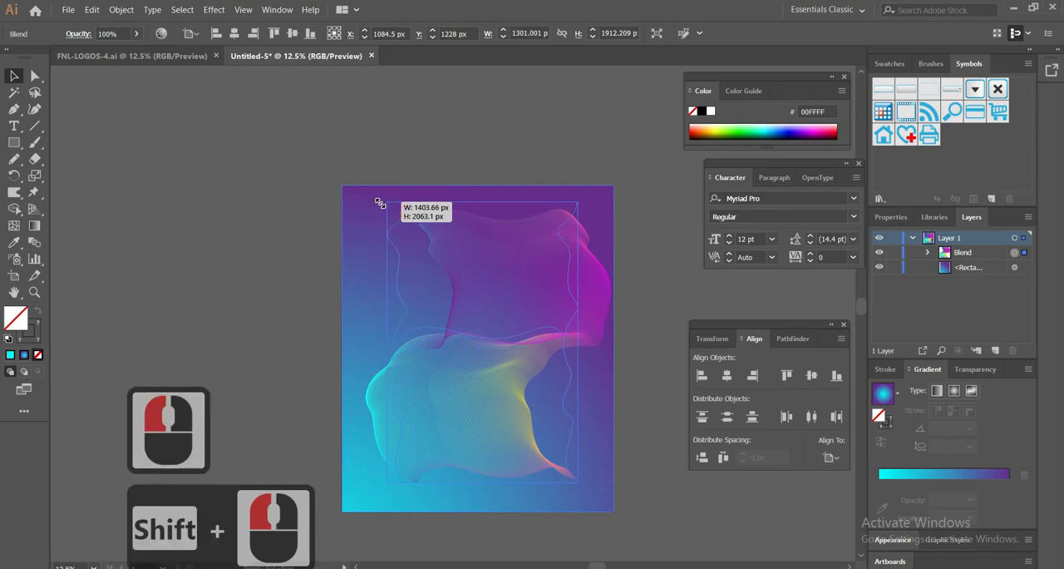
drag(379, 203, 379, 203)
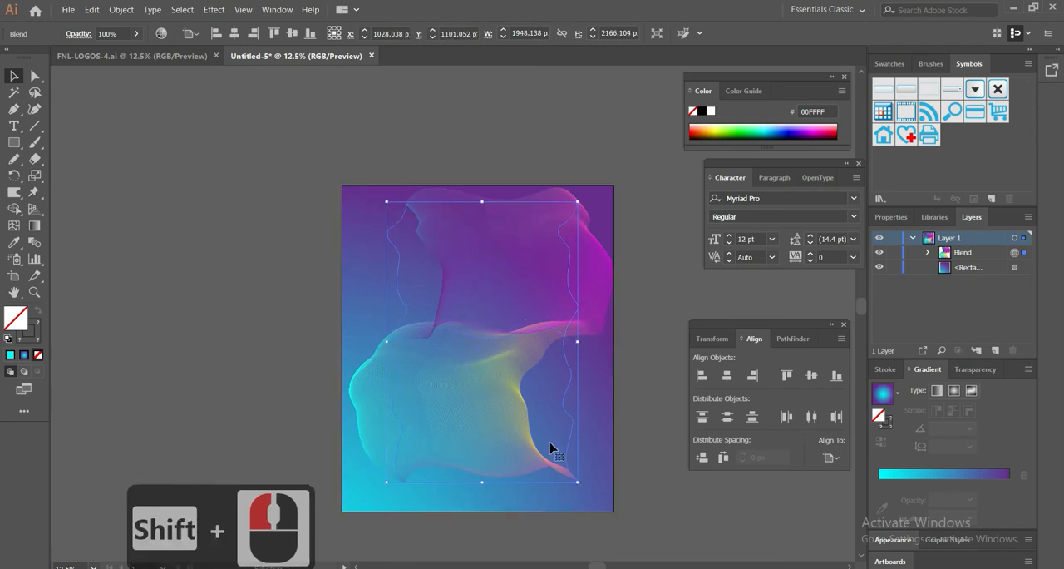
drag(498, 349, 586, 497)
drag(448, 346, 444, 345)
drag(506, 363, 510, 363)
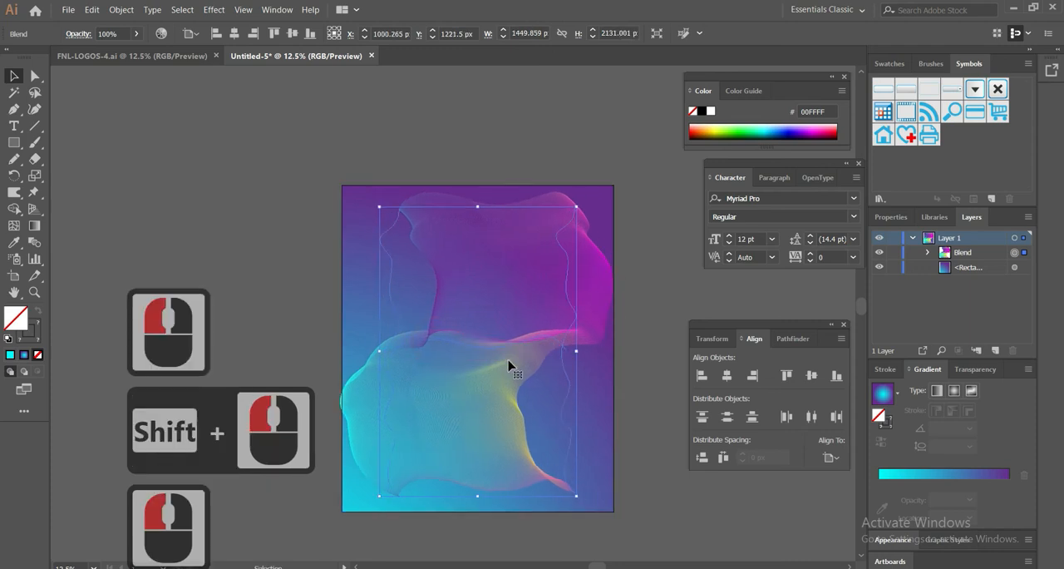
Switch to the FNL-LOGOS-4.ai document and copy the whole MAKE SURE logo
click(148, 55)
click(468, 342)
drag(359, 266, 650, 529)
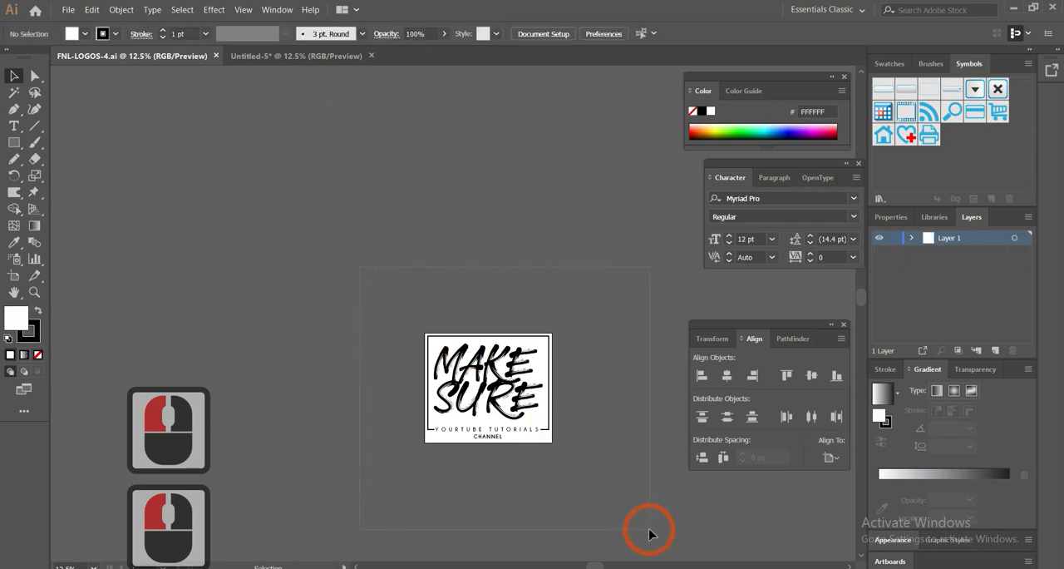
click(510, 391)
double_click(493, 371)
click(322, 34)
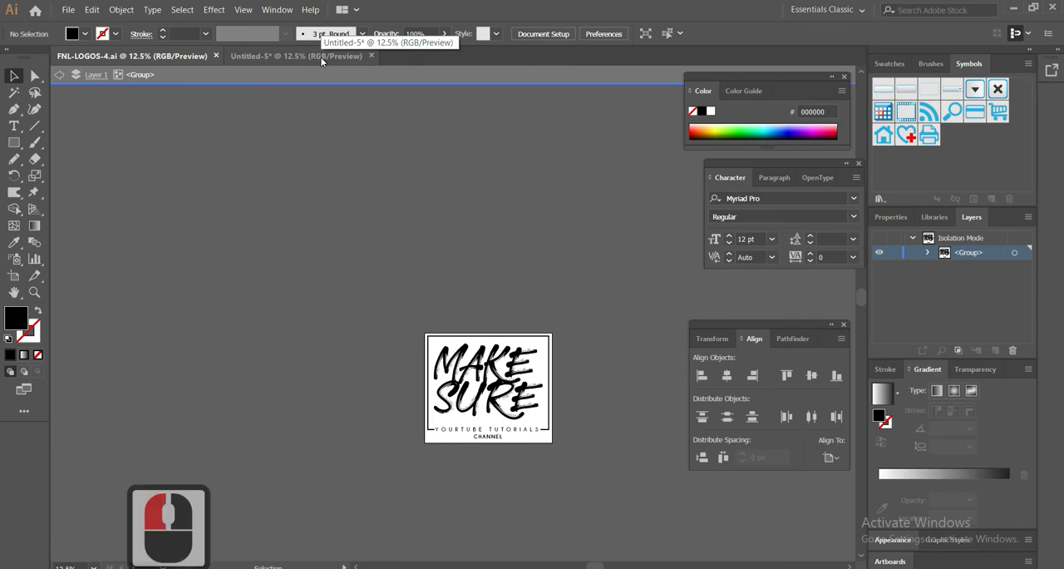
drag(400, 286, 560, 463)
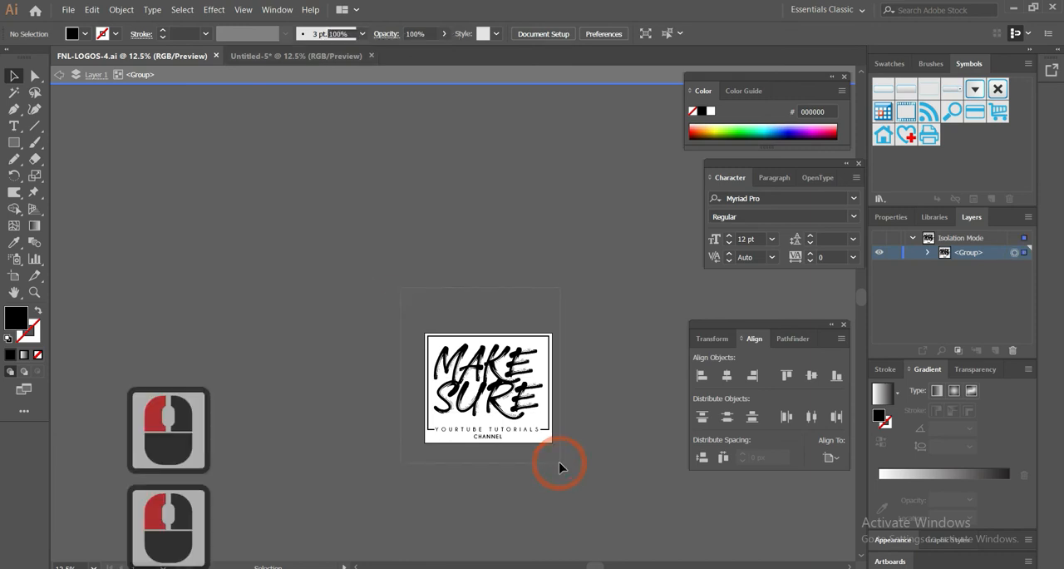
key(ctrl+c)
Paste the logo into the Untitled-5 artwork, scale it to about 767 by 654 px and place it near the artboard's center
click(280, 54)
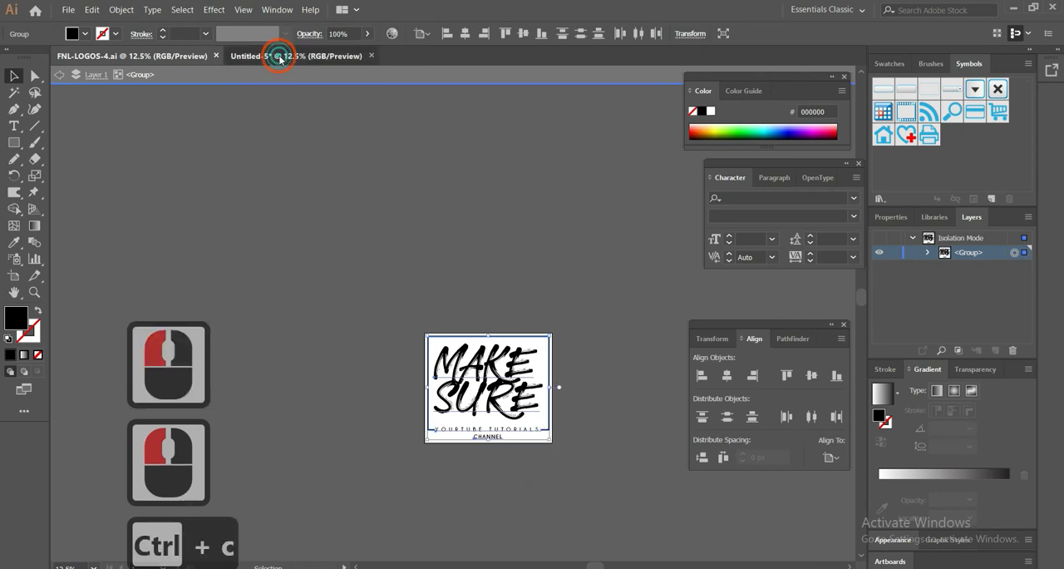
click(423, 214)
key(ctrl+v)
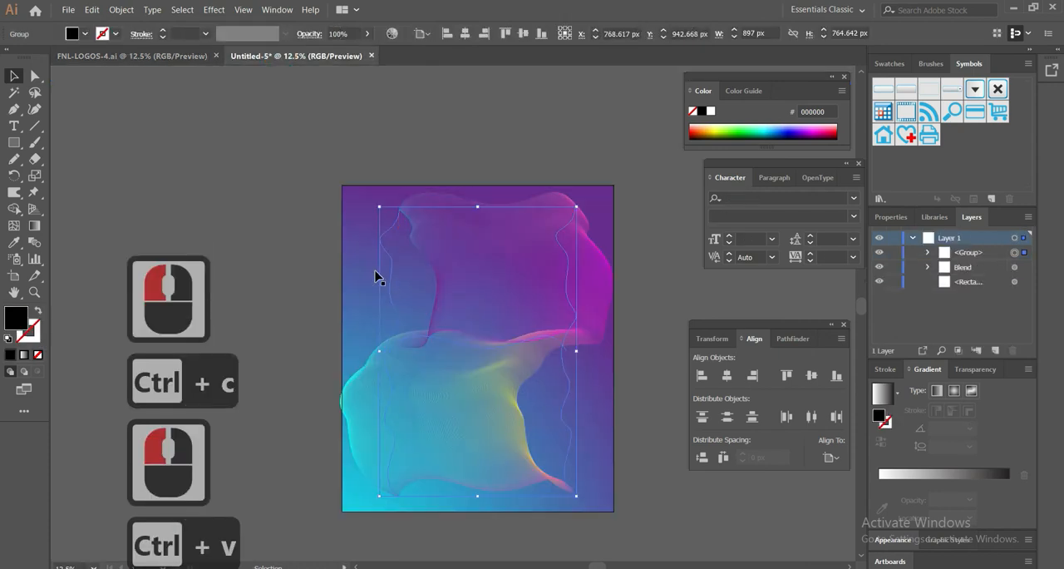
drag(474, 301, 507, 331)
drag(539, 294, 529, 301)
click(635, 226)
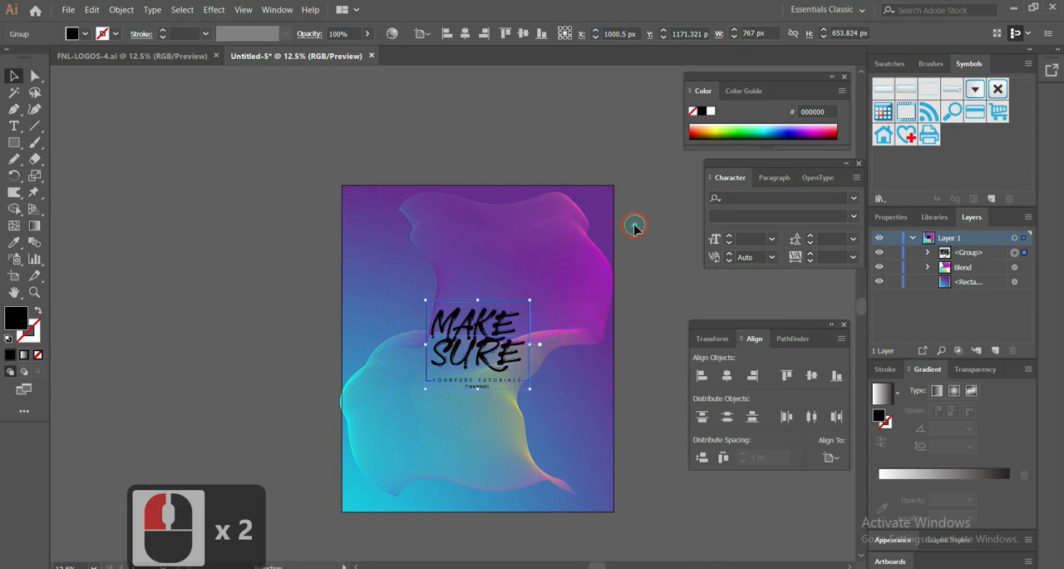
click(635, 225)
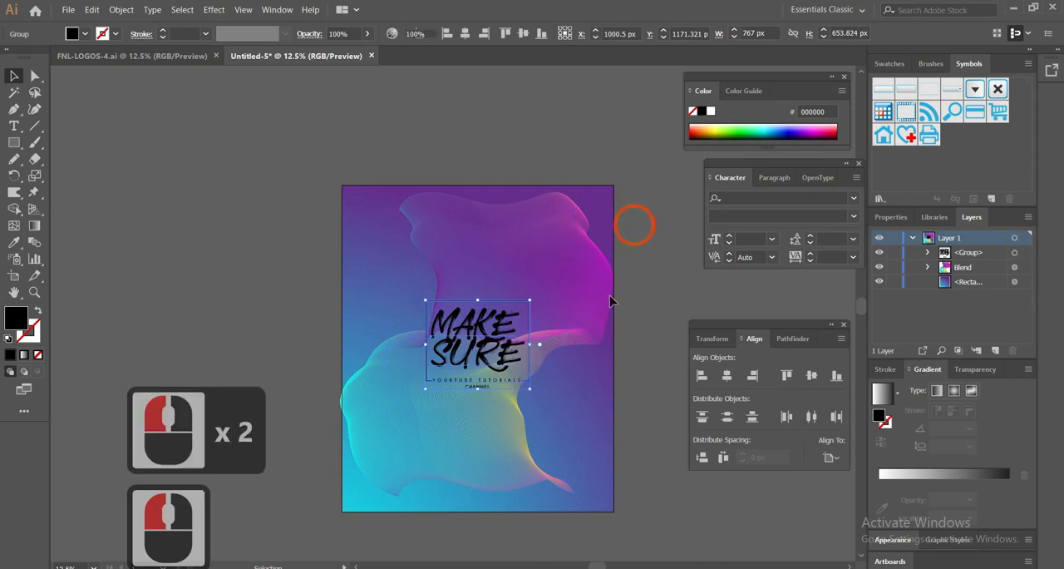
click(634, 411)
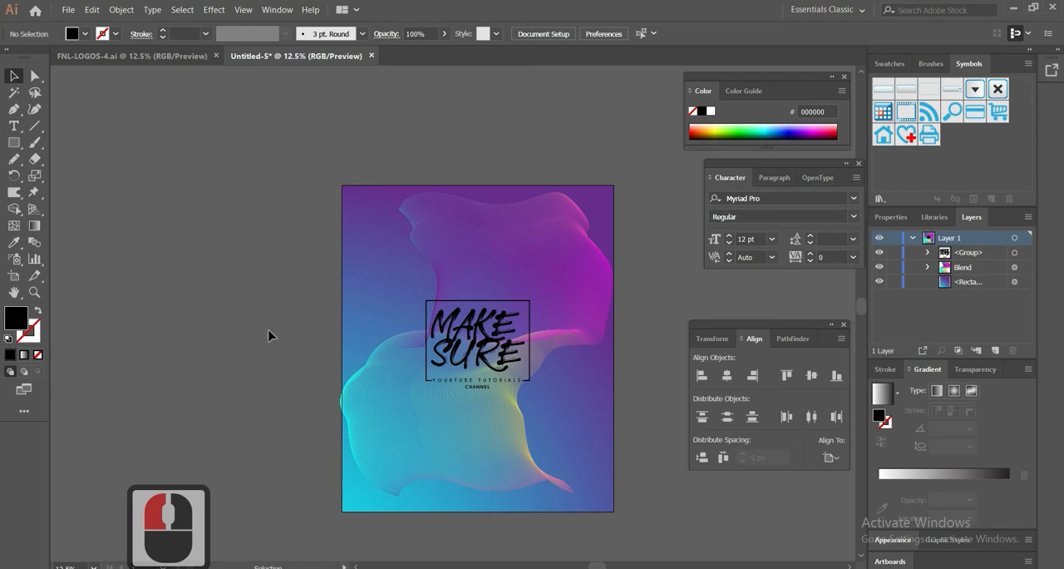
Shift the blend about 49 px right and 12 px up
drag(443, 450, 452, 446)
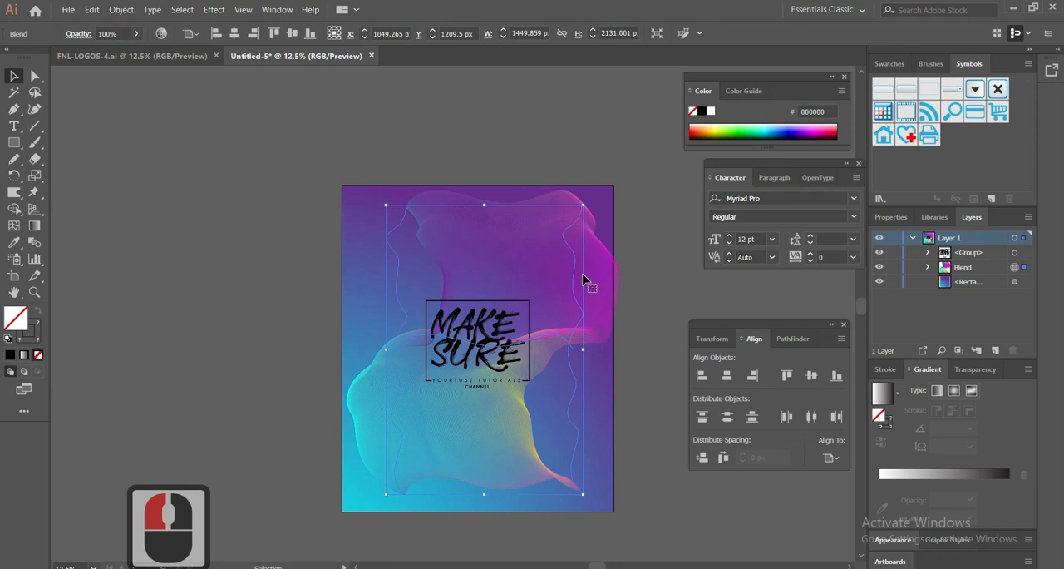
drag(583, 204, 574, 232)
click(589, 325)
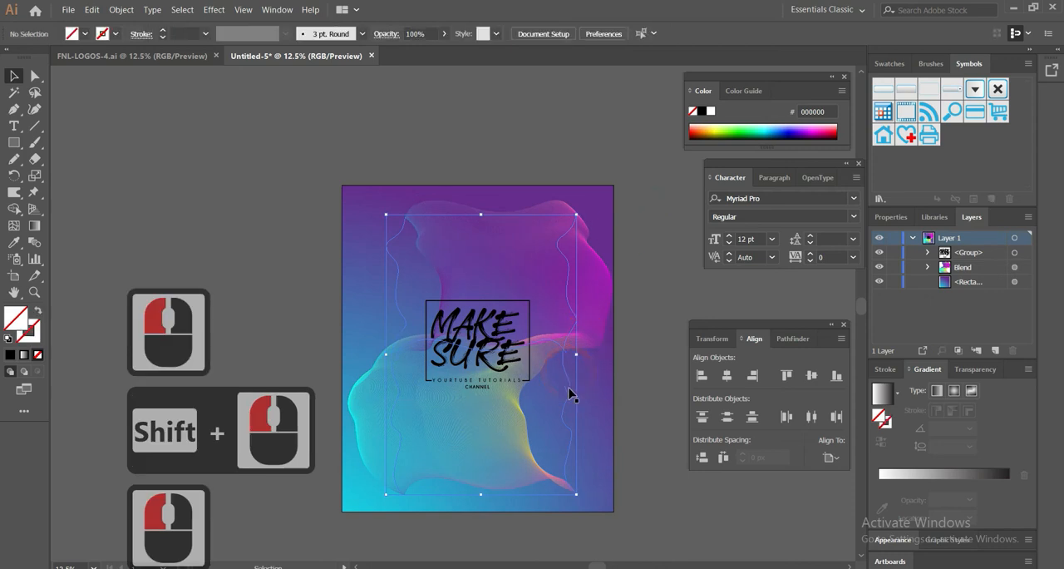
key(ctrl+z)
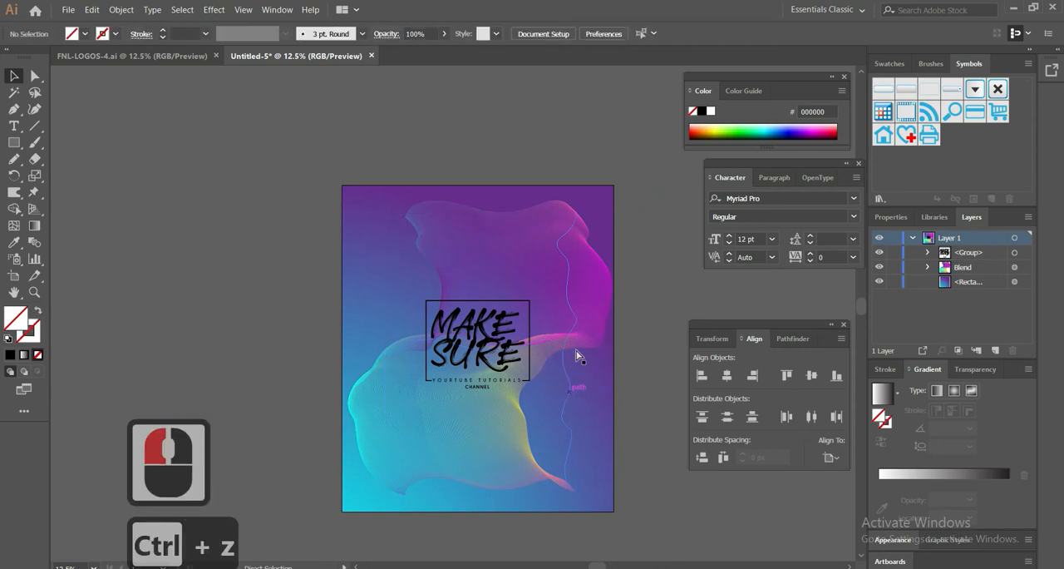
Enlarge the blend from its lower-left corner down to the artboard's bottom edge, about 2130 by 2368 px overall, and deselect it
click(522, 459)
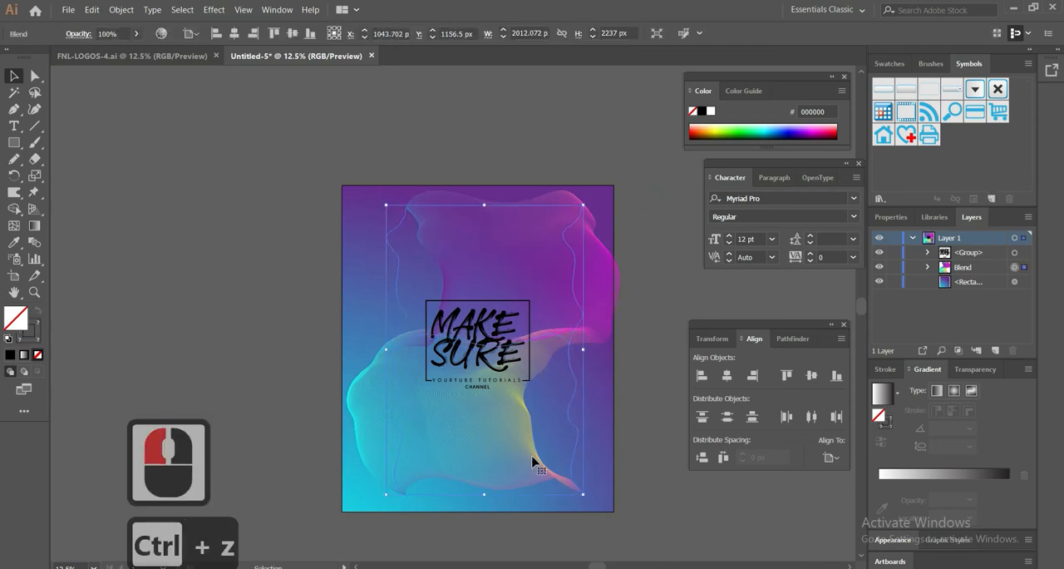
key(shift)
mouse_move(386, 495)
mouse_down()
mouse_move(362, 499)
mouse_move(372, 497)
mouse_up()
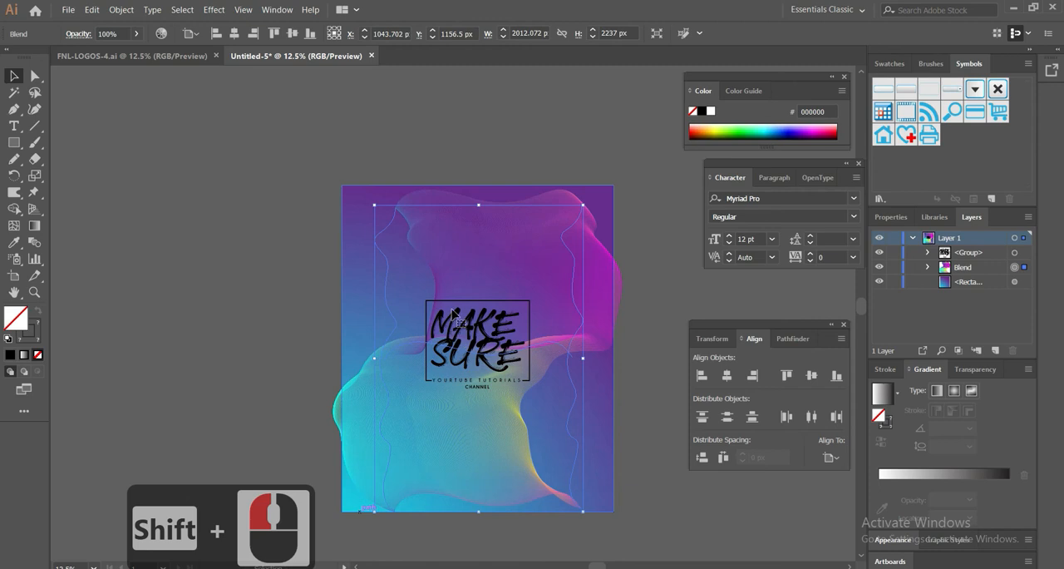
click(325, 166)
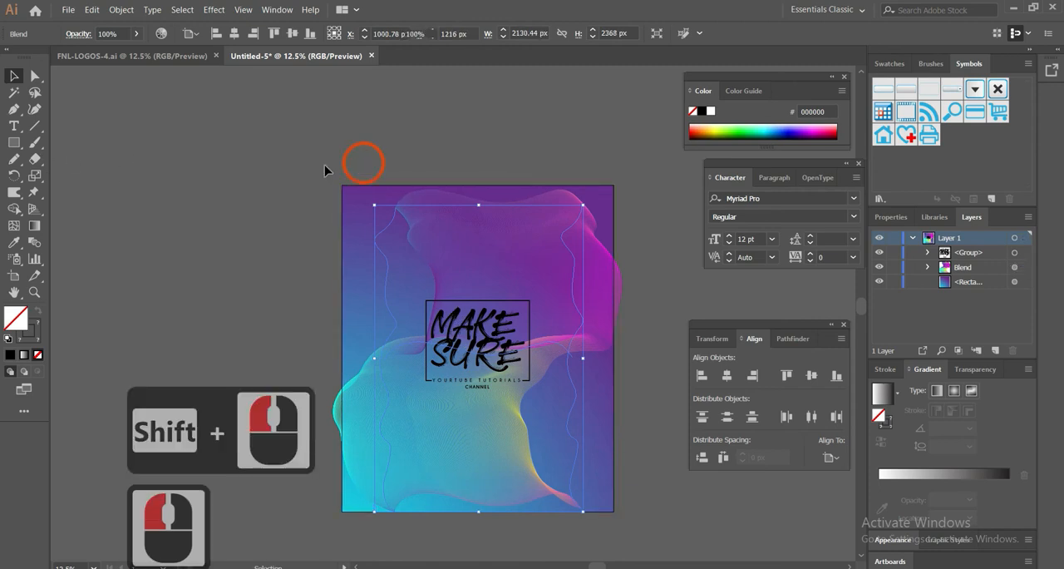
Select the logo, the blend and the background rectangle and group them together
click(13, 126)
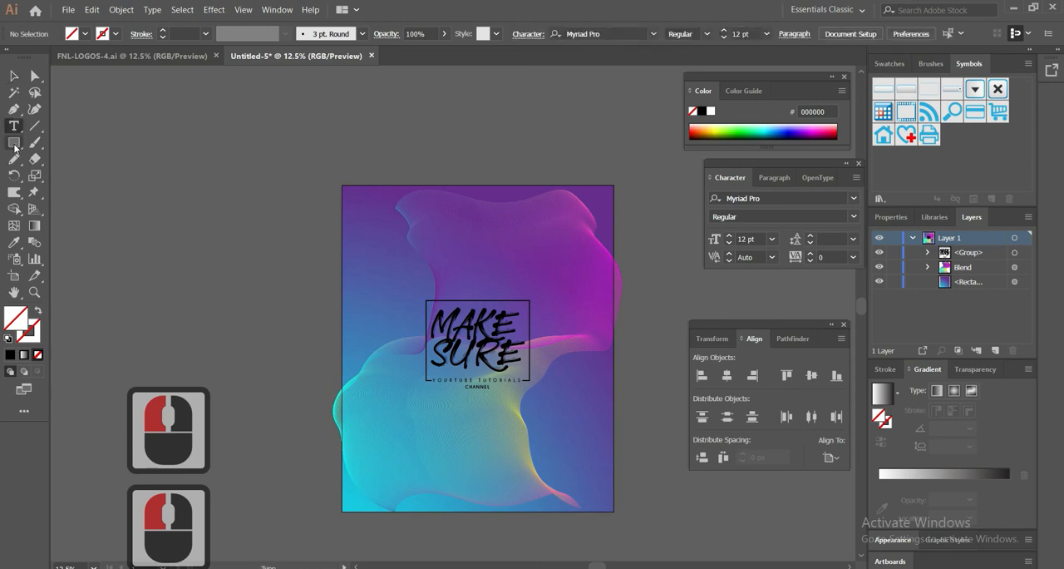
click(14, 75)
click(347, 163)
drag(346, 164, 622, 512)
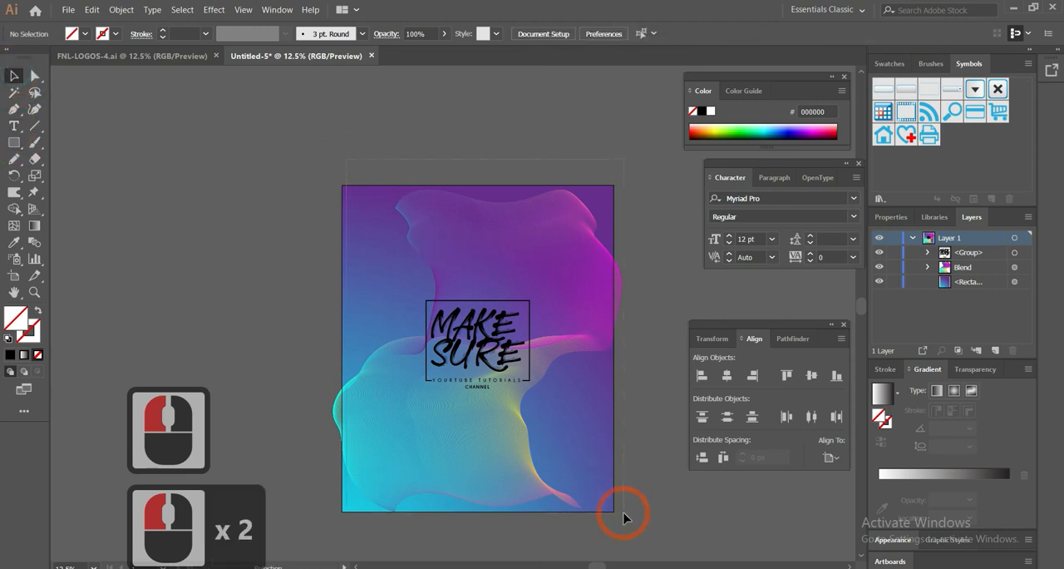
right_click(546, 301)
click(618, 389)
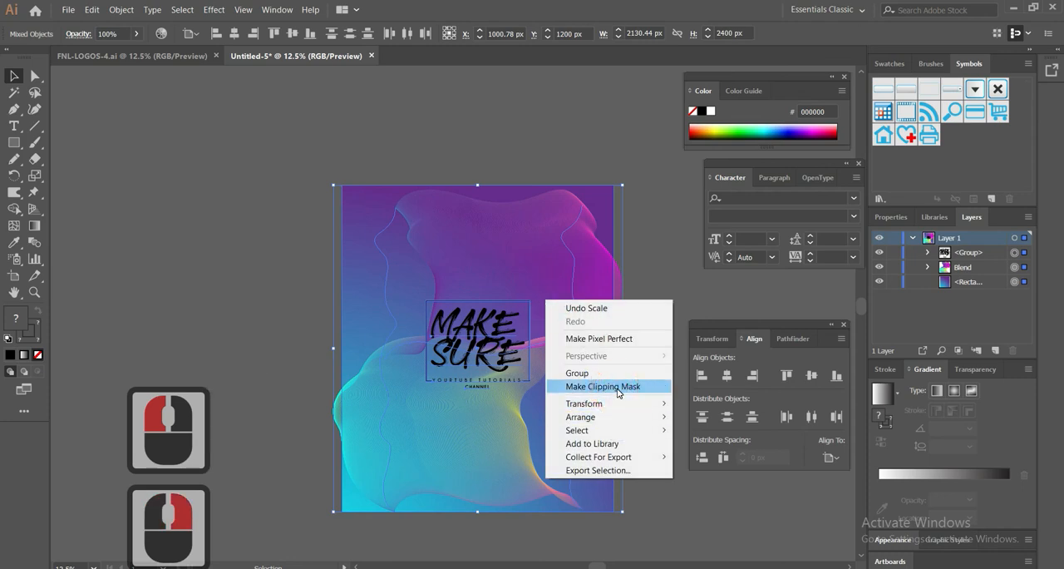
click(608, 375)
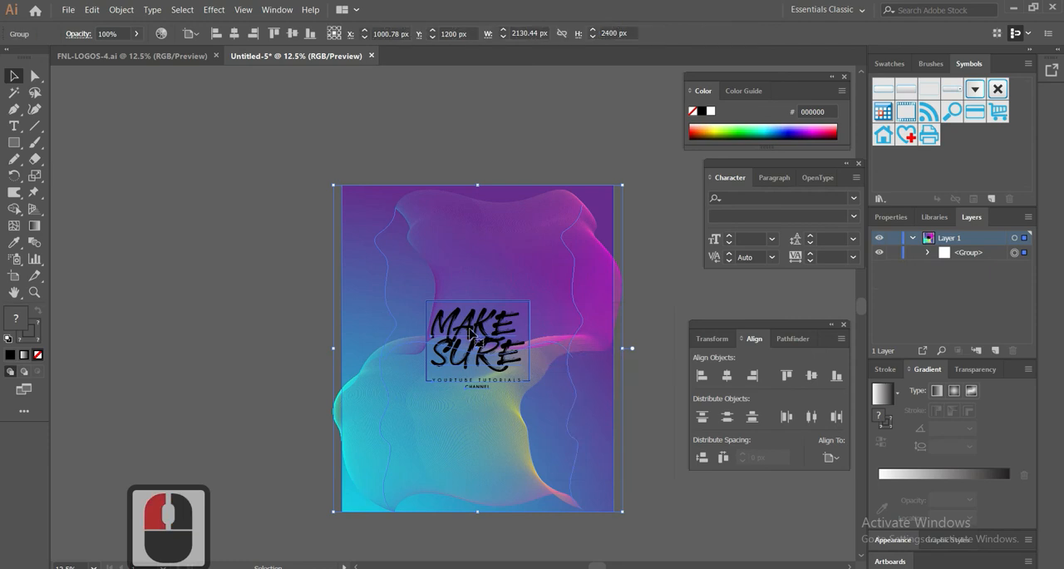
click(14, 143)
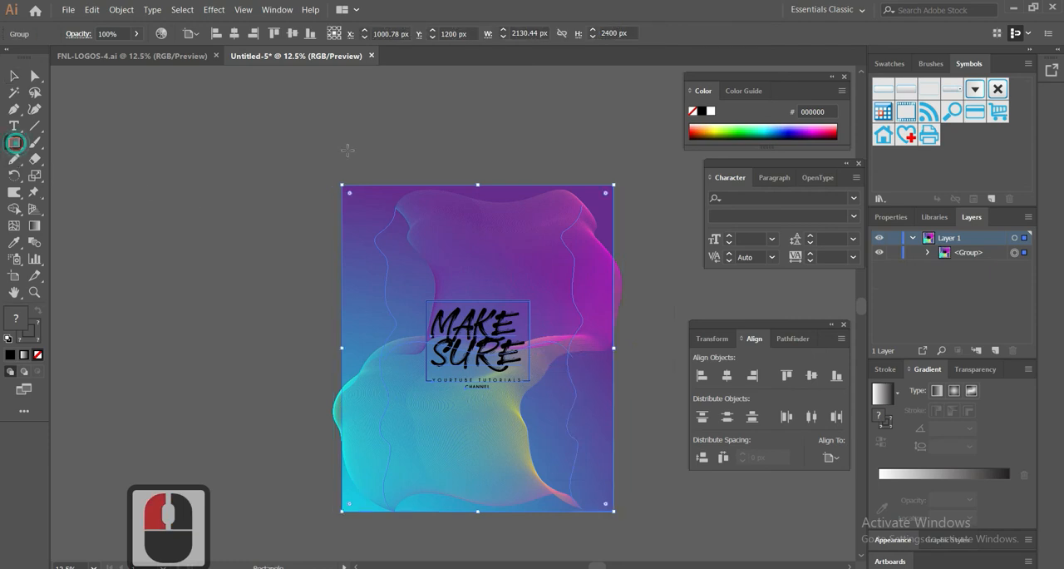
click(335, 183)
click(287, 160)
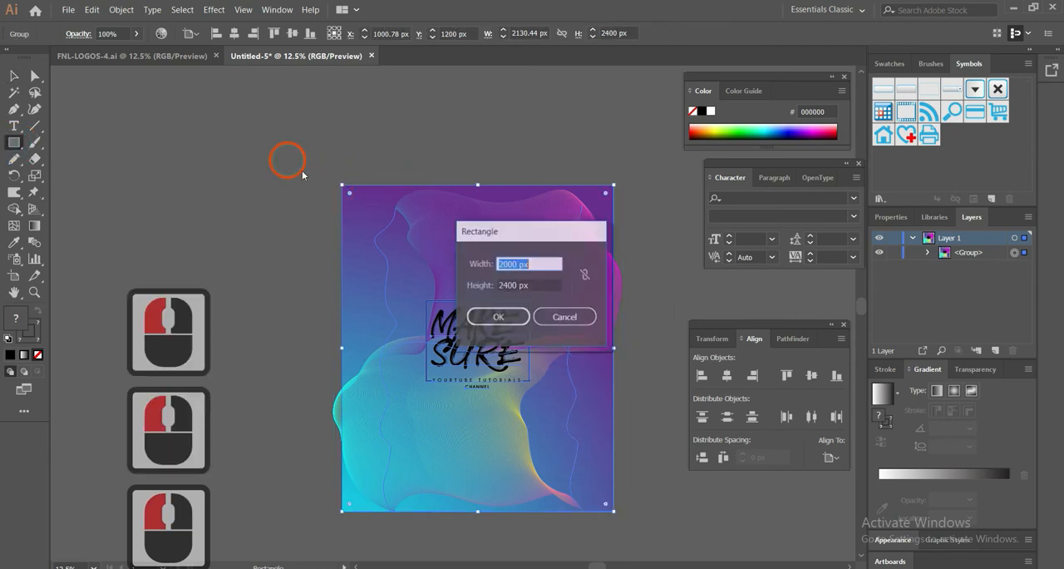
click(559, 311)
Draw a 2000 by 2400 px rectangle covering the artboard exactly, above the deselected group, and fill it with white
click(16, 76)
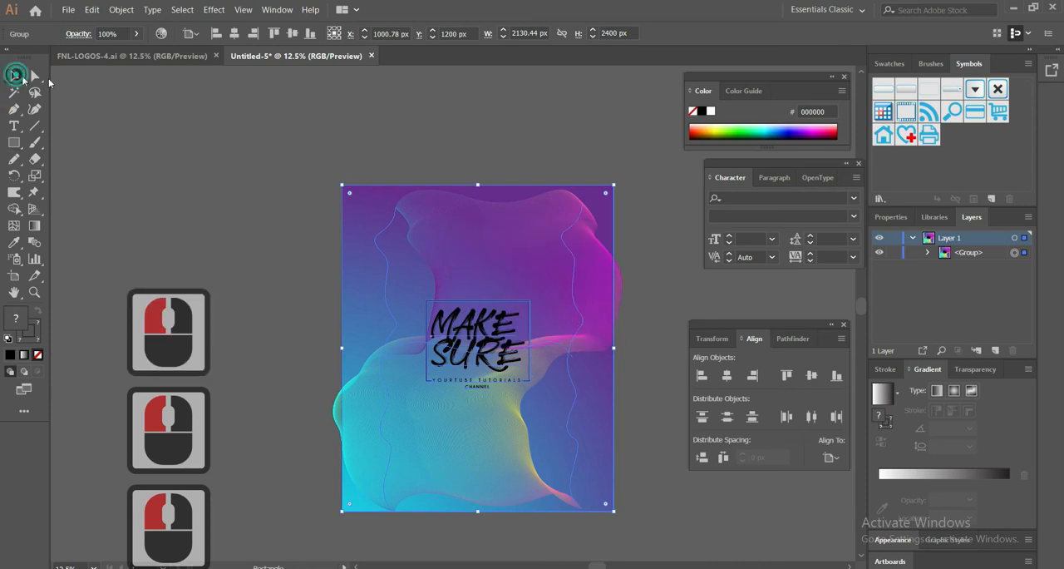
click(181, 111)
click(15, 141)
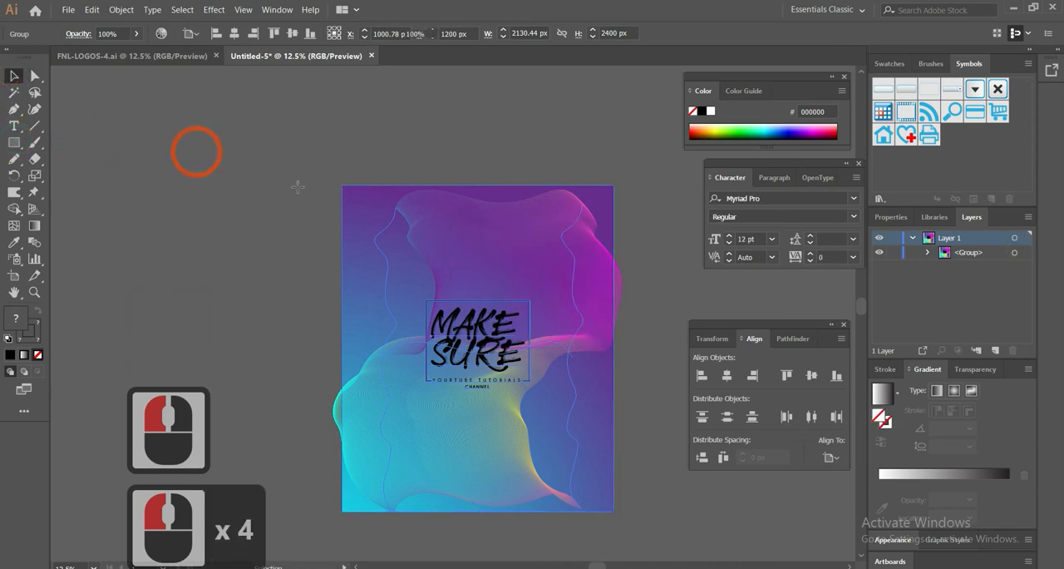
mouse_move(343, 189)
mouse_down()
mouse_move(601, 515)
mouse_move(613, 509)
mouse_up()
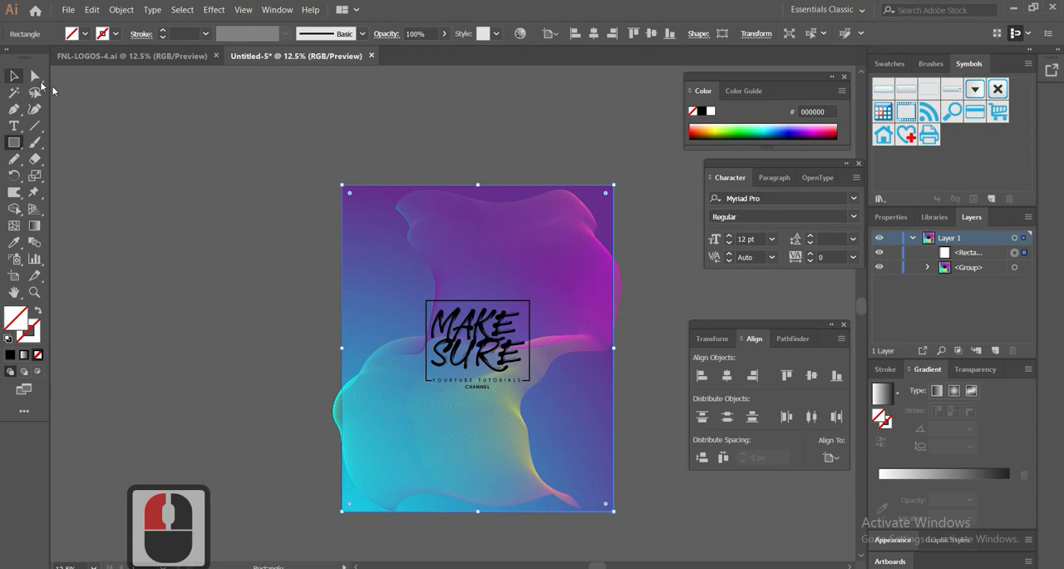
click(87, 37)
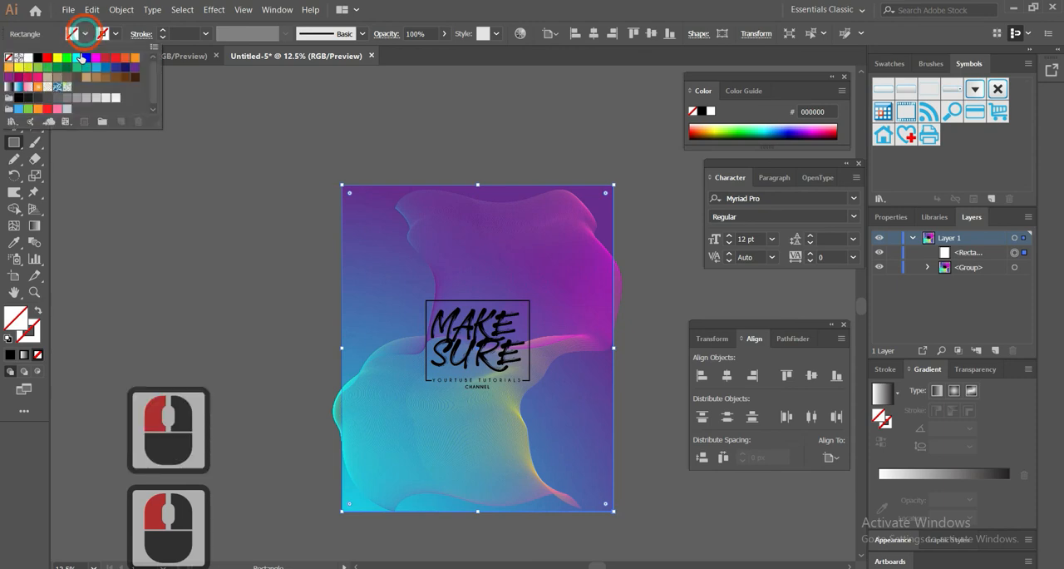
click(25, 53)
click(591, 11)
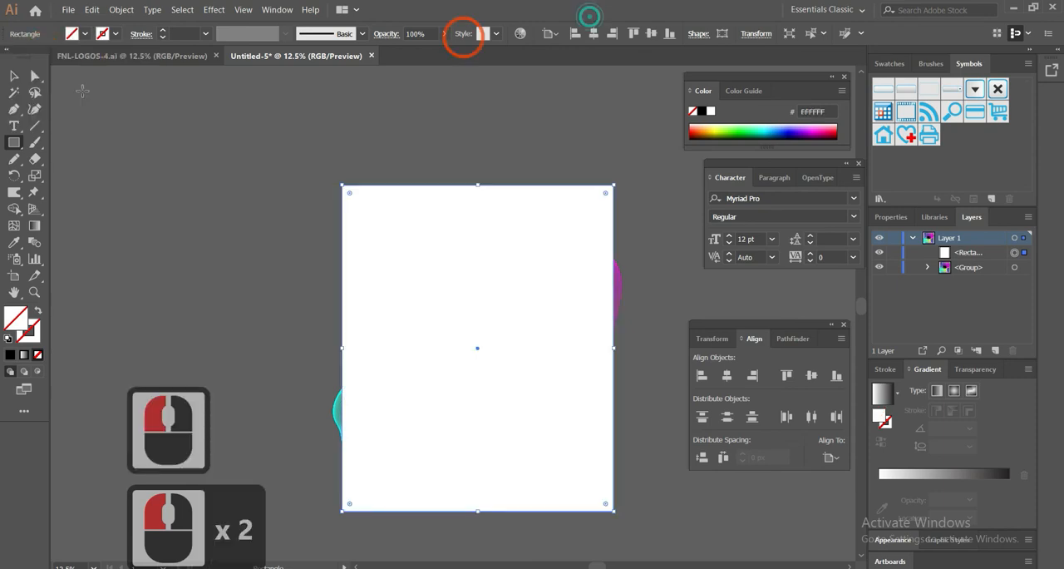
Select the white rectangle together with the artwork group, make a clipping mask from them and deselect the result
click(13, 75)
drag(364, 136, 622, 435)
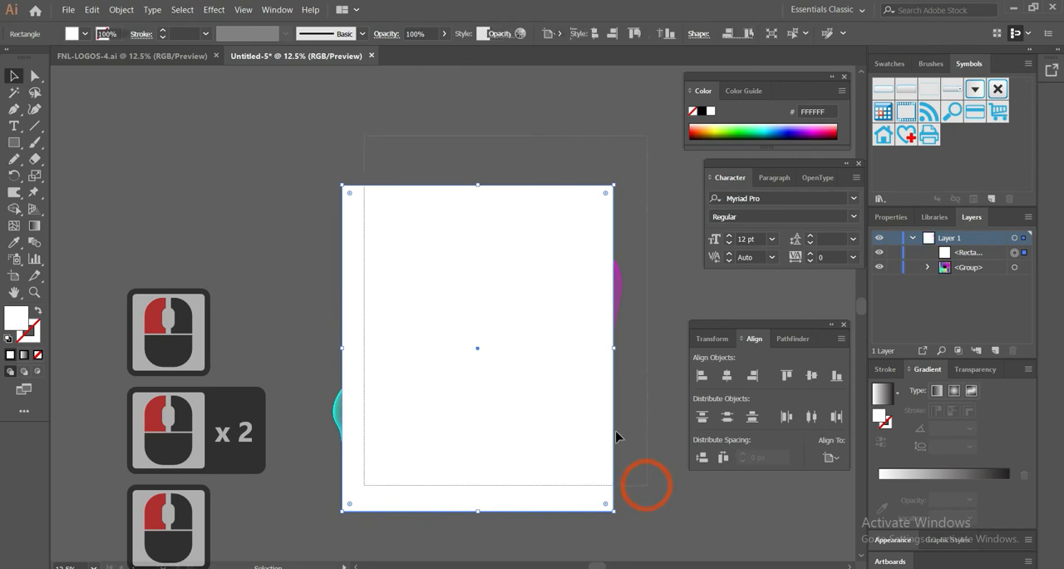
right_click(523, 266)
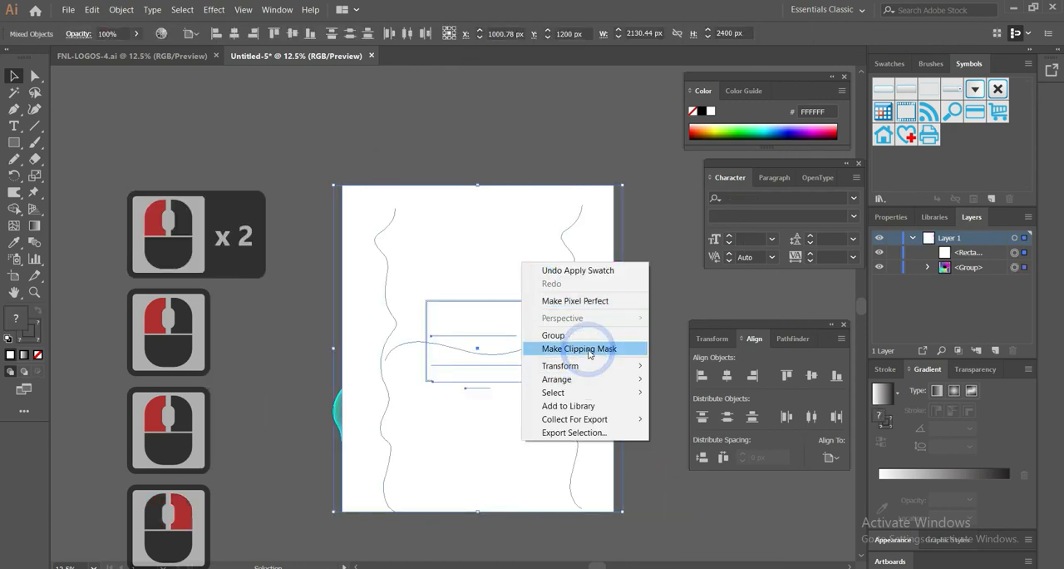
click(587, 348)
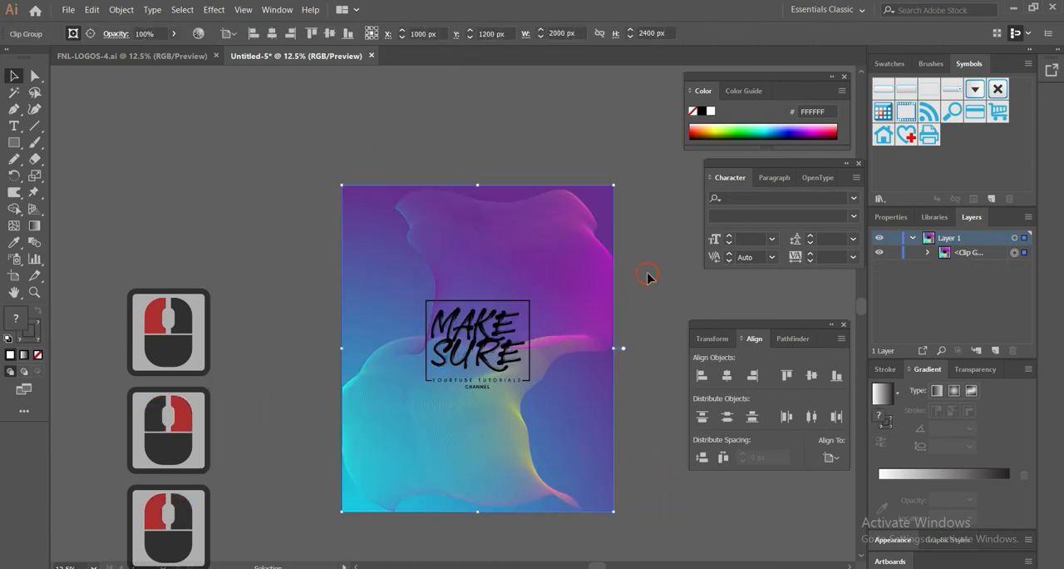
click(647, 281)
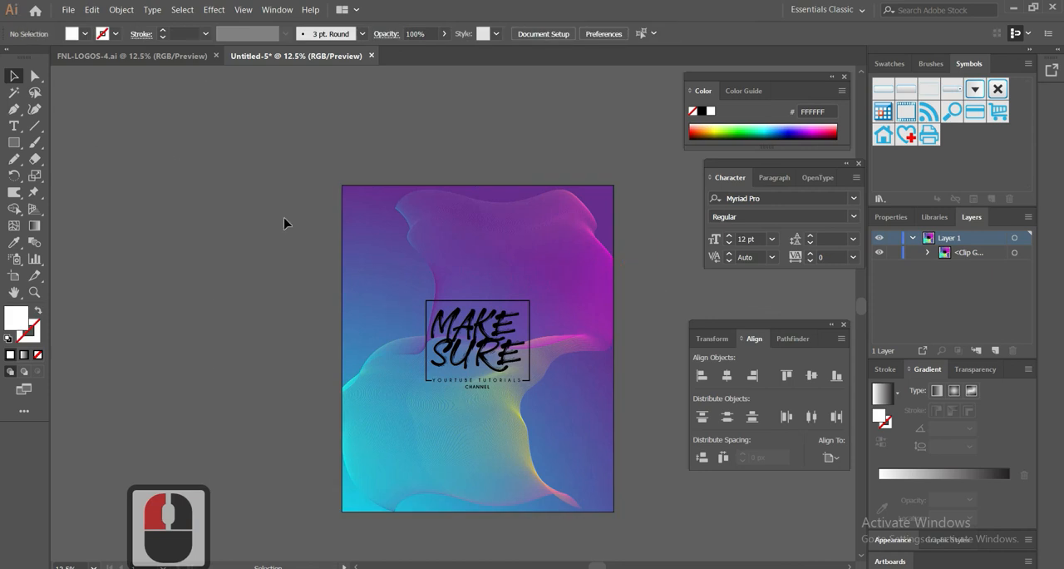
alt+scroll(280, 228, up, 1)
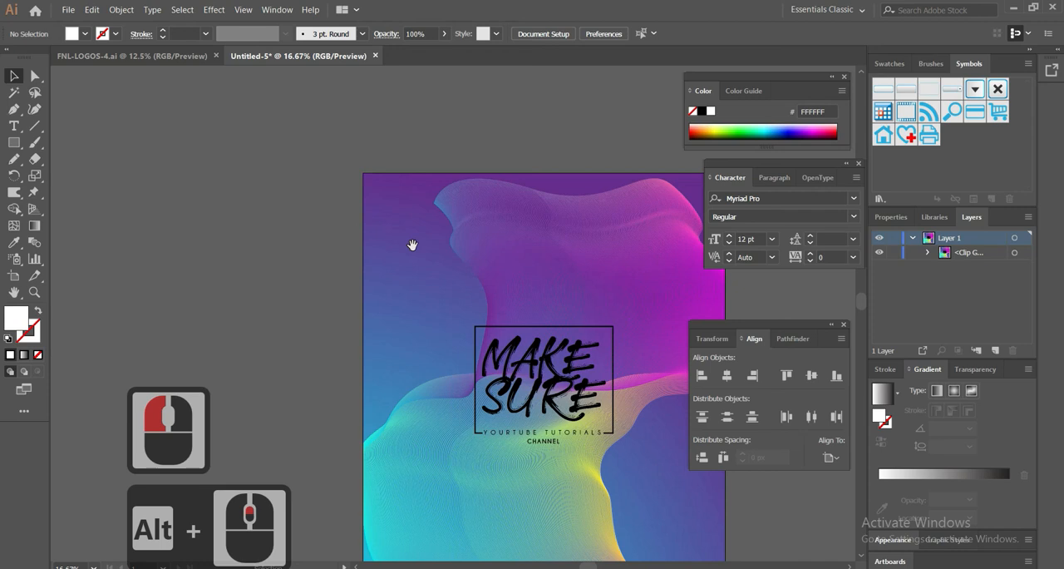
scroll(363, 195, down, 10)
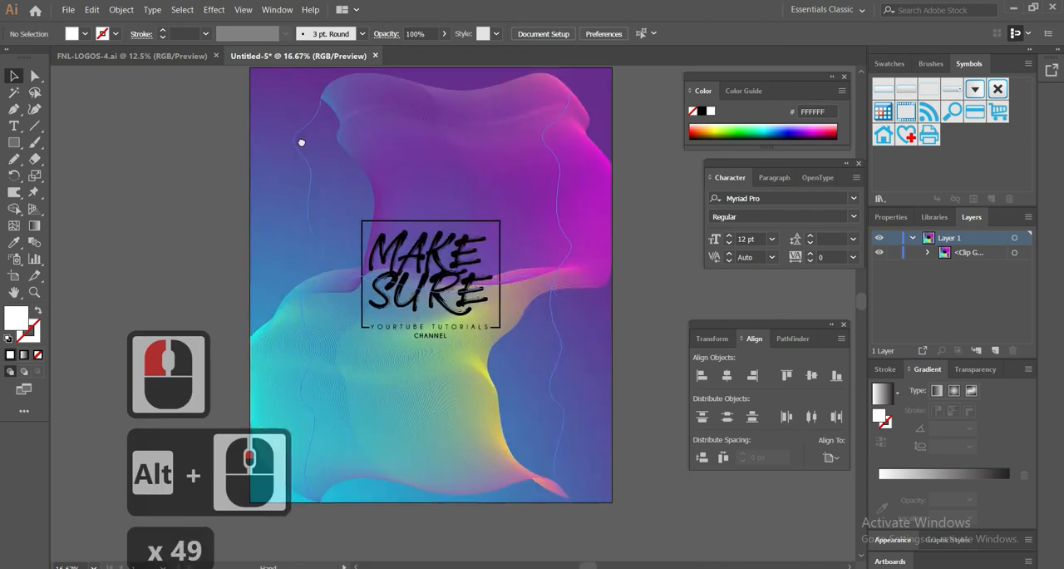
drag(306, 148, 323, 162)
click(178, 155)
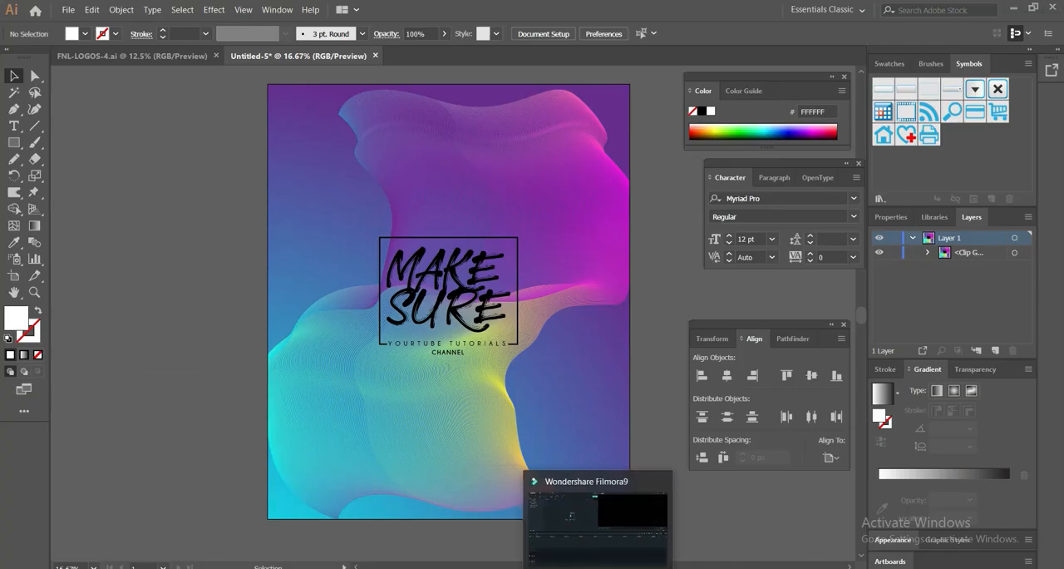
click(934, 568)
click(959, 533)
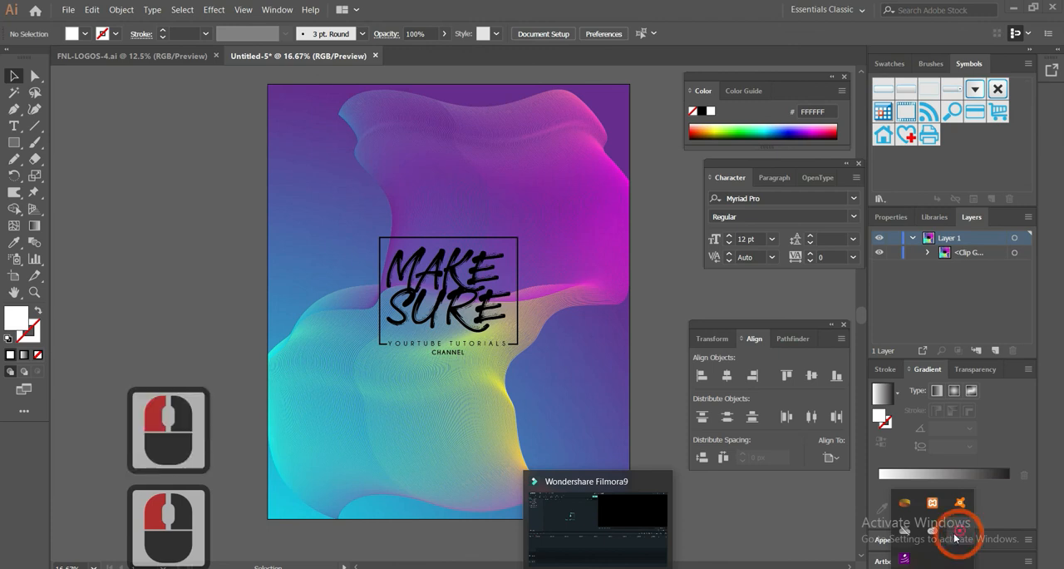
click(956, 536)
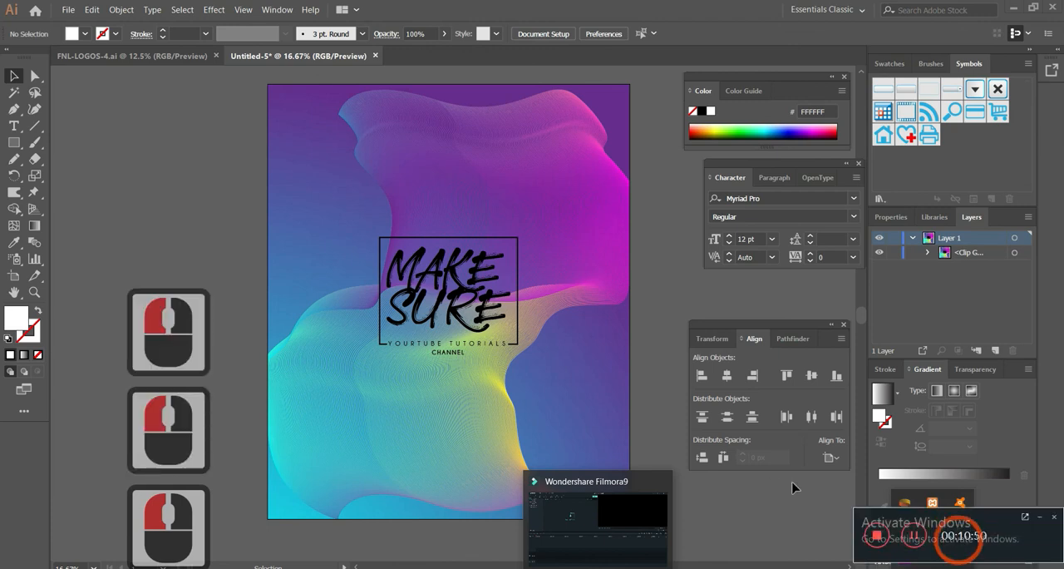